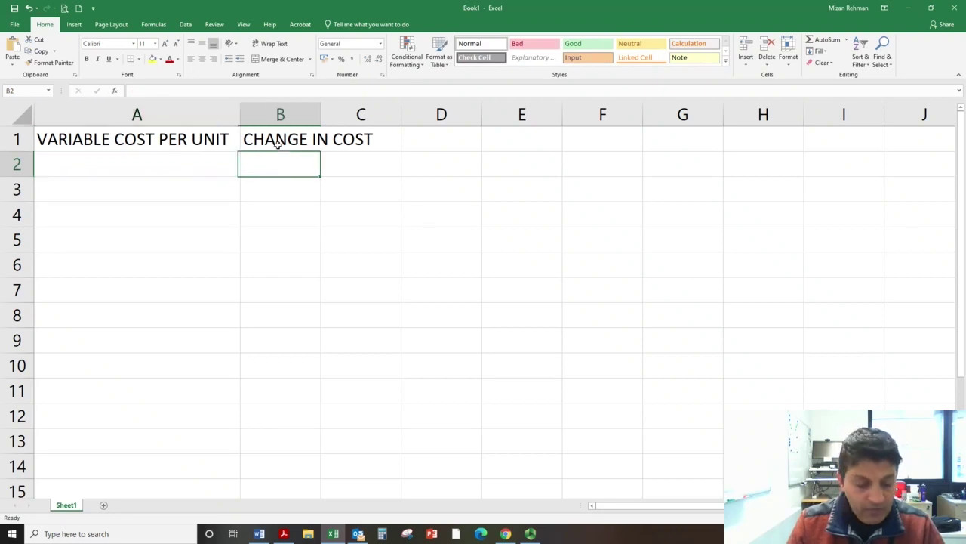
Step: Enter the label CHANGE IN ACTIVITY in cell B2
{"action": "type", "text": "CA"}
{"action": "key", "text": "BackSpace"}
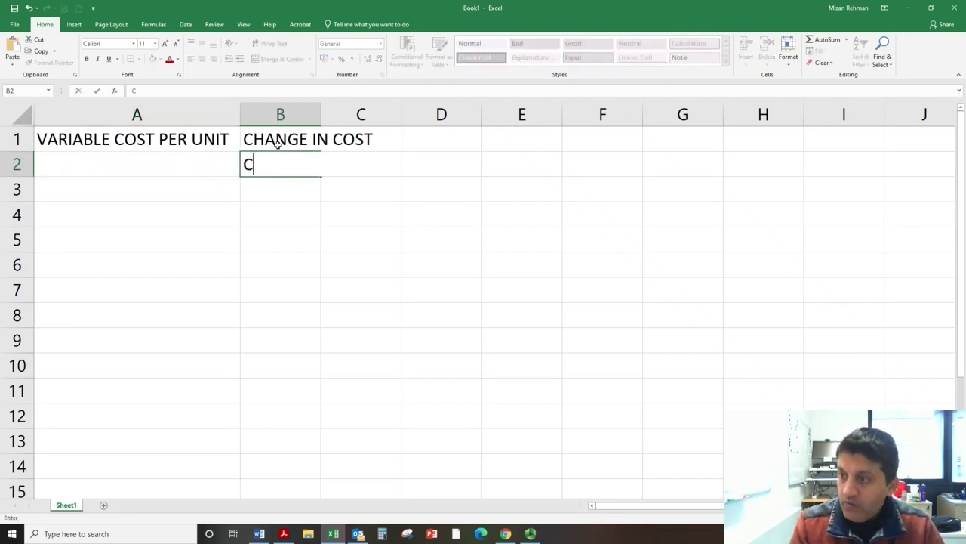
{"action": "type", "text": "HANGE "}
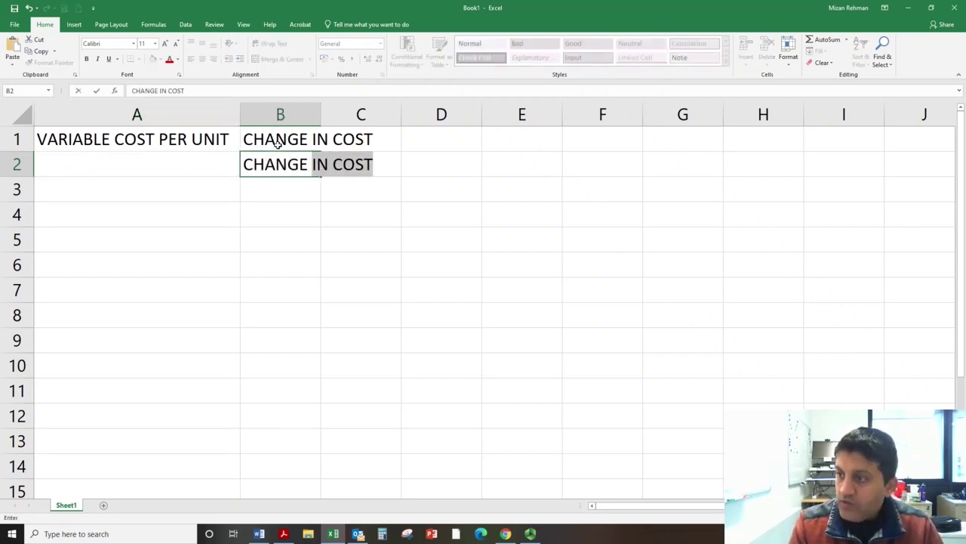
{"action": "type", "text": "IN ACTIV"}
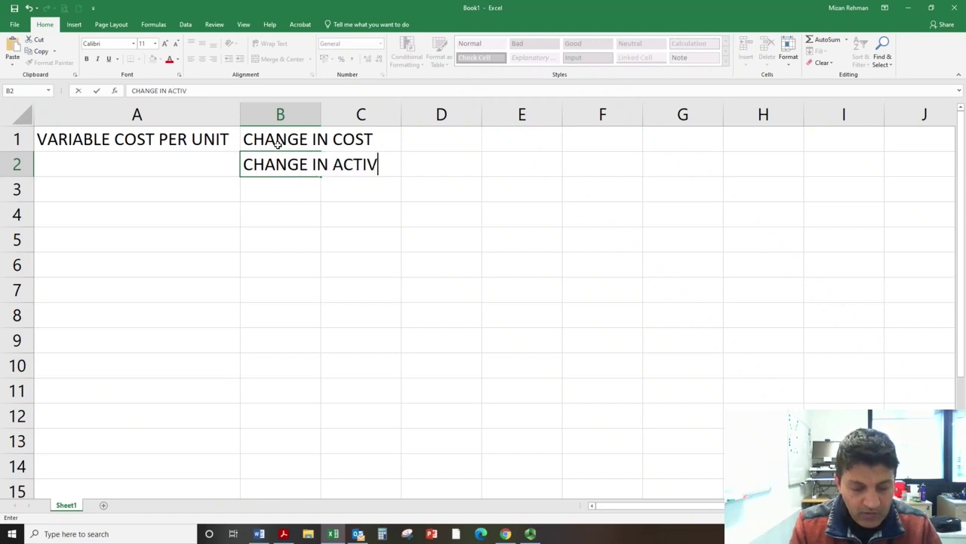
{"action": "type", "text": "ITY"}
{"action": "key", "text": "Return"}
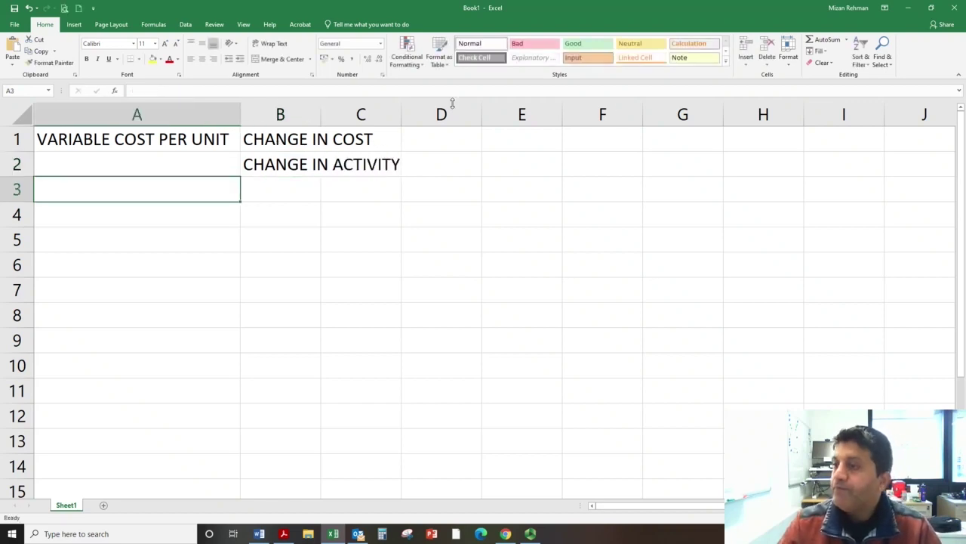
Step: Autofit and centre column B, and put a bottom border under the CHANGE IN COST heading
{"action": "double_click", "coordinate": [320, 113]}
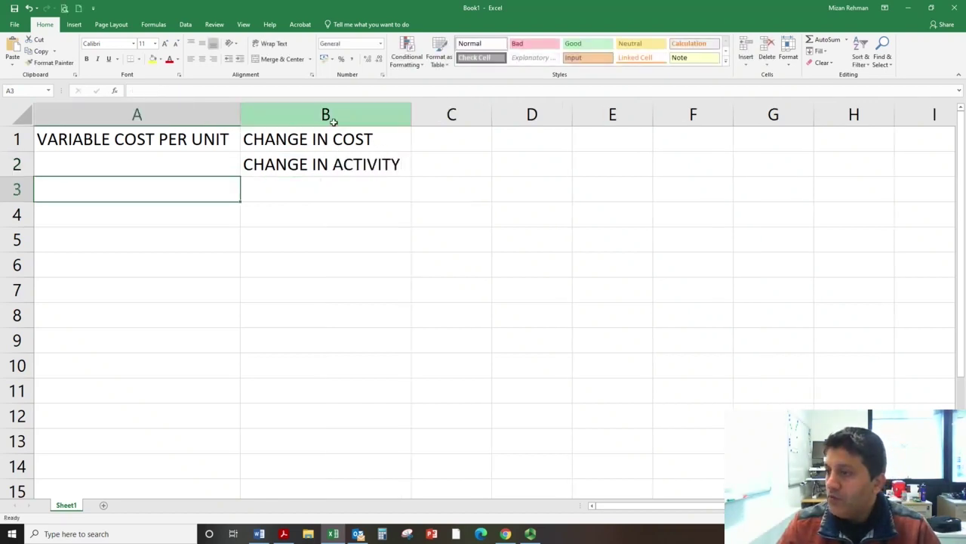
{"action": "left_click", "coordinate": [332, 121]}
{"action": "left_click", "coordinate": [202, 58]}
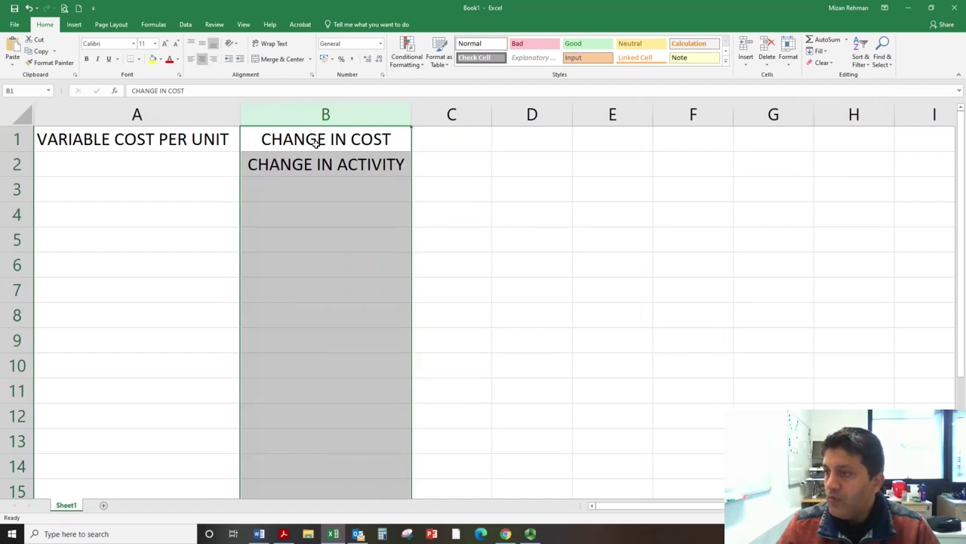
{"action": "left_click", "coordinate": [317, 143]}
{"action": "left_click", "coordinate": [129, 59]}
{"action": "left_click", "coordinate": [270, 250]}
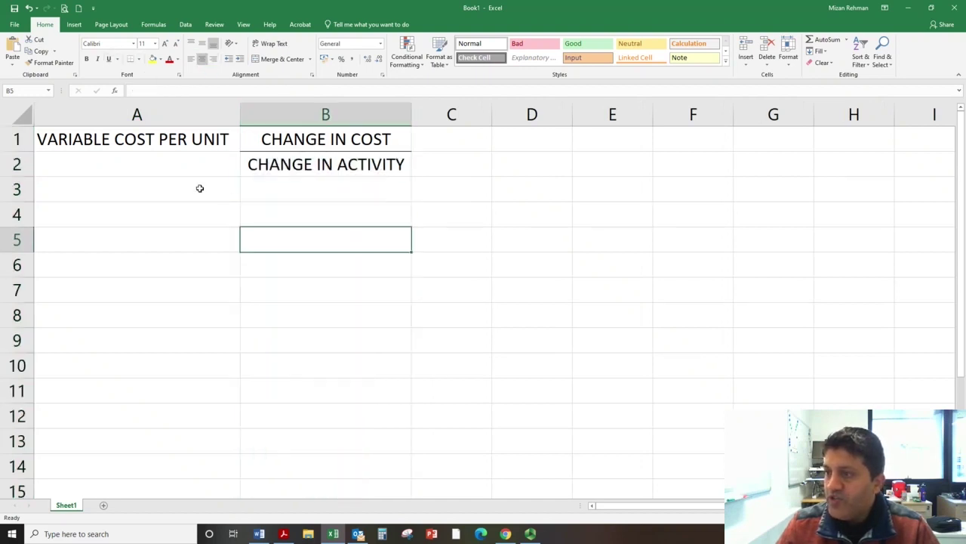
{"action": "left_click", "coordinate": [181, 196]}
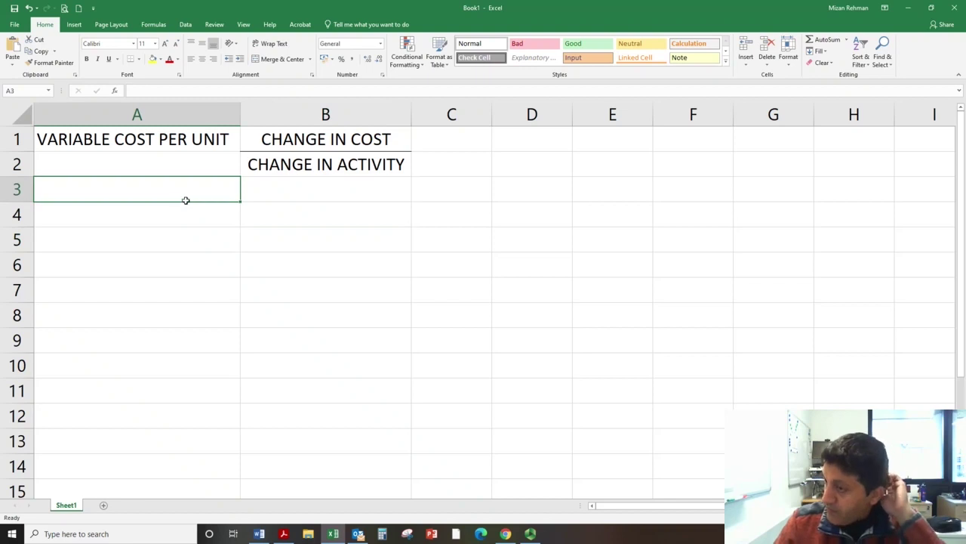
{"action": "left_click", "coordinate": [275, 197]}
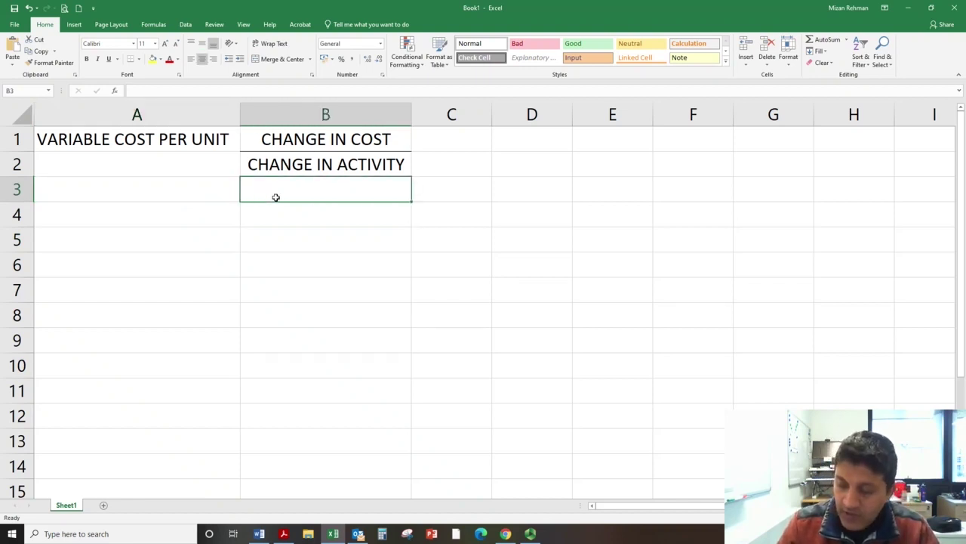
{"action": "type", "text": "800"}
{"action": "key", "text": "BackSpace"}
{"action": "key", "text": "BackSpace"}
{"action": "key", "text": "BackSpace"}
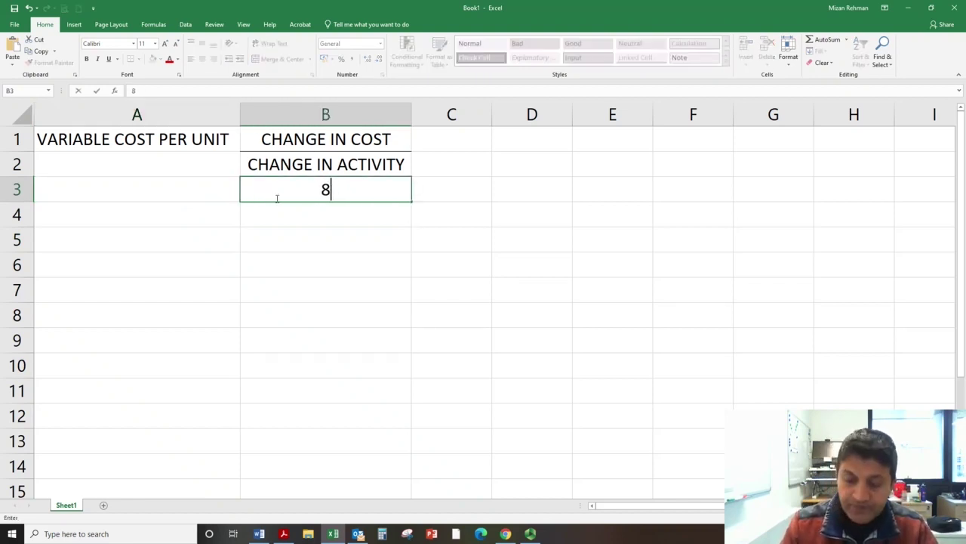
{"action": "key", "text": "Return"}
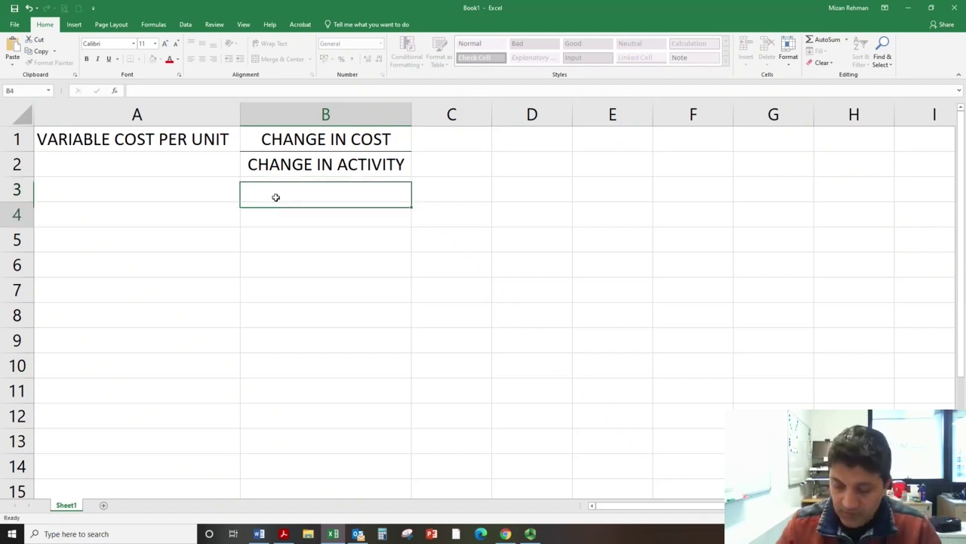
{"action": "type", "text": "8000-6000"}
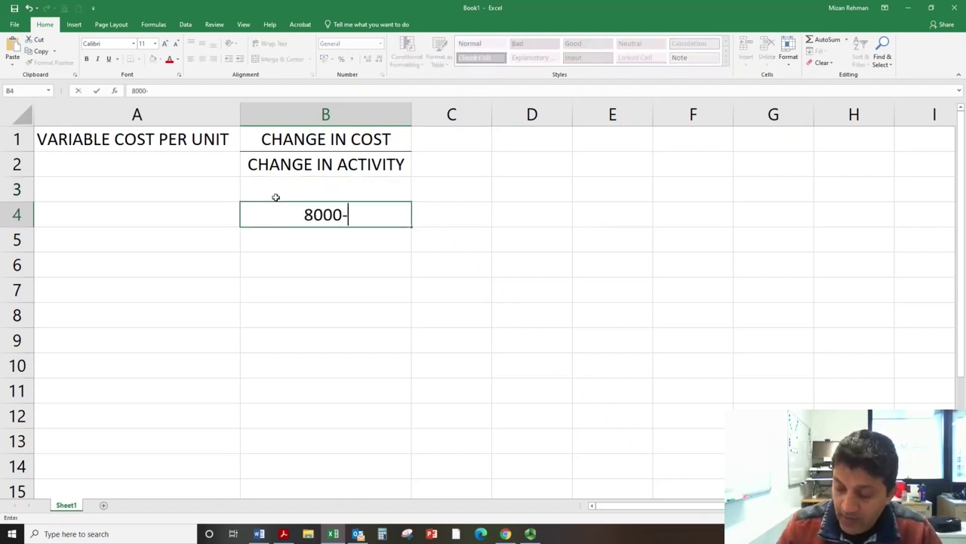
{"action": "left_click", "coordinate": [276, 197]}
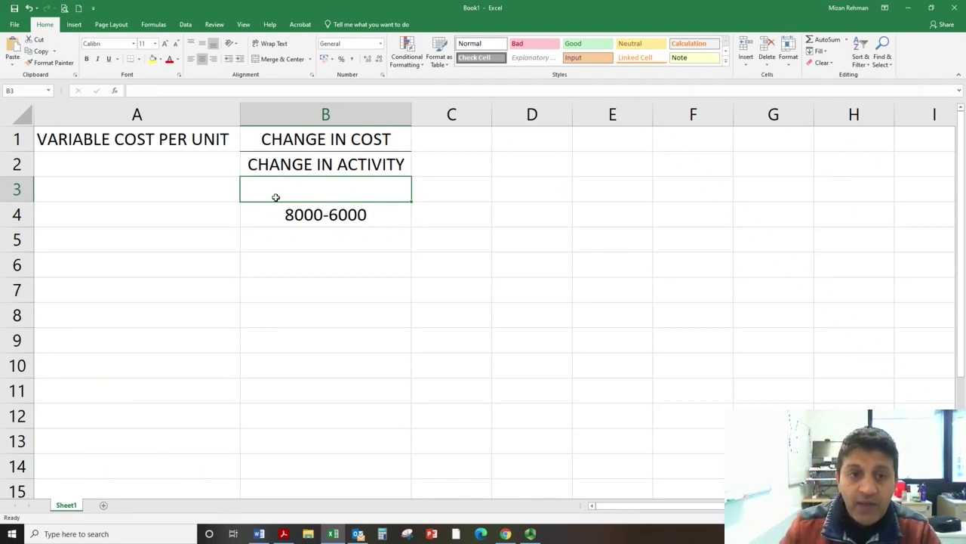
{"action": "type", "text": "15"}
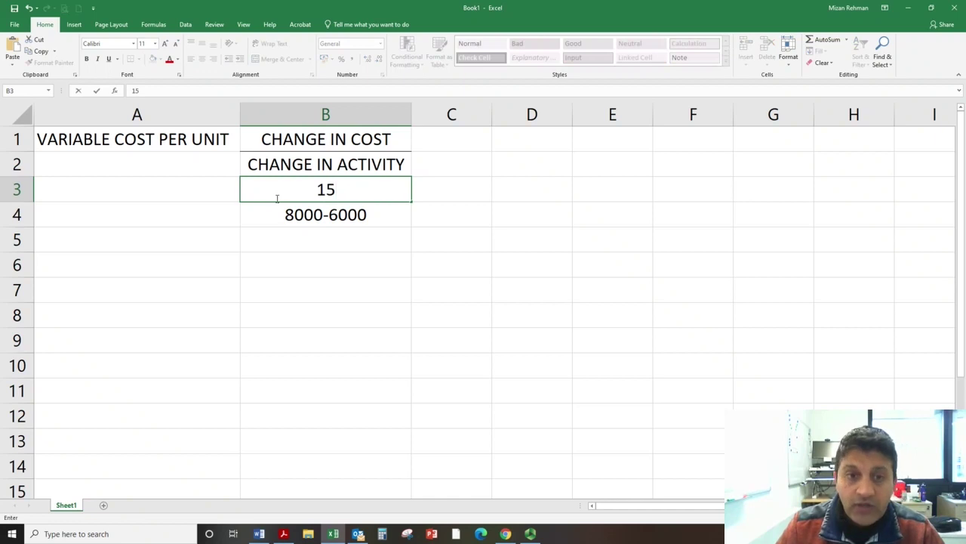
{"action": "key", "text": "BackSpace"}
{"action": "key", "text": "BackSpace"}
{"action": "type", "text": "190"}
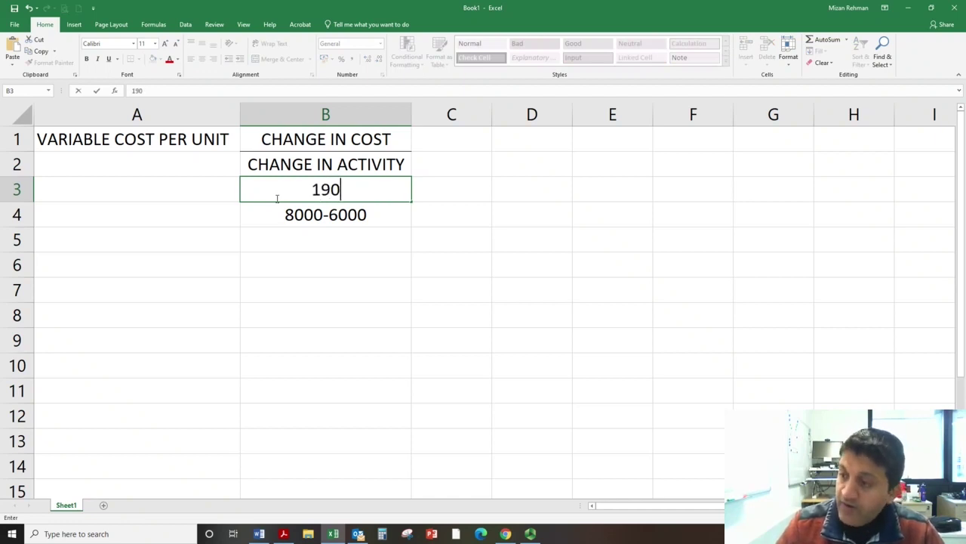
{"action": "type", "text": "000-"}
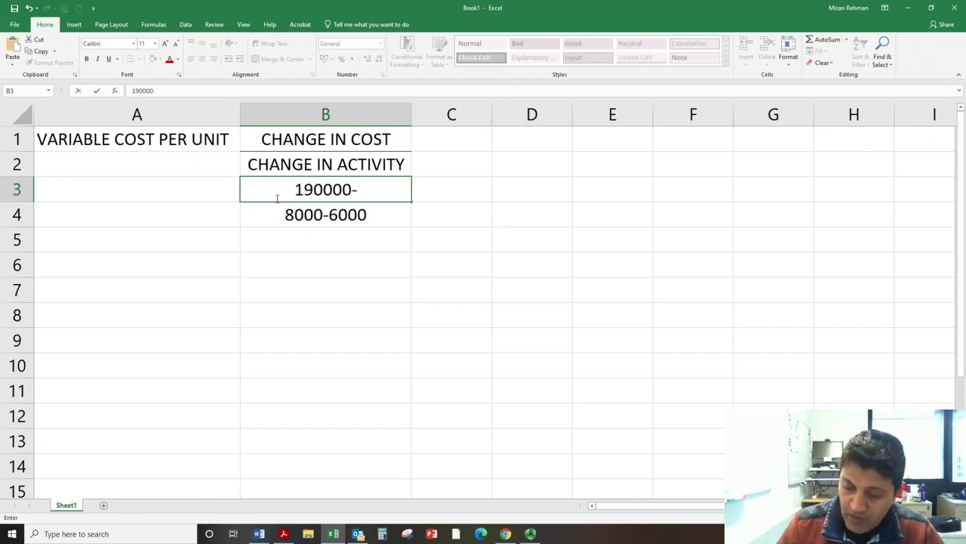
{"action": "type", "text": "15000"}
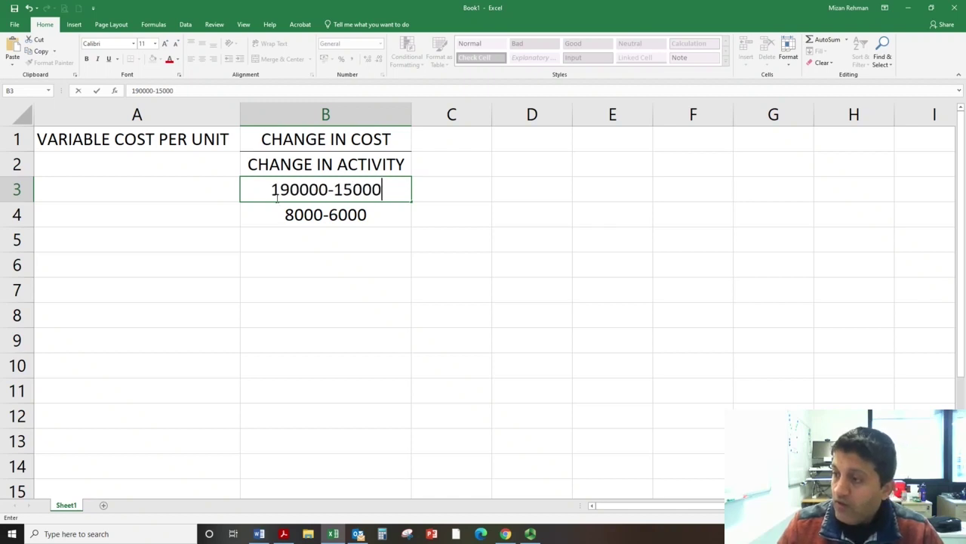
{"action": "key", "text": "Tab"}
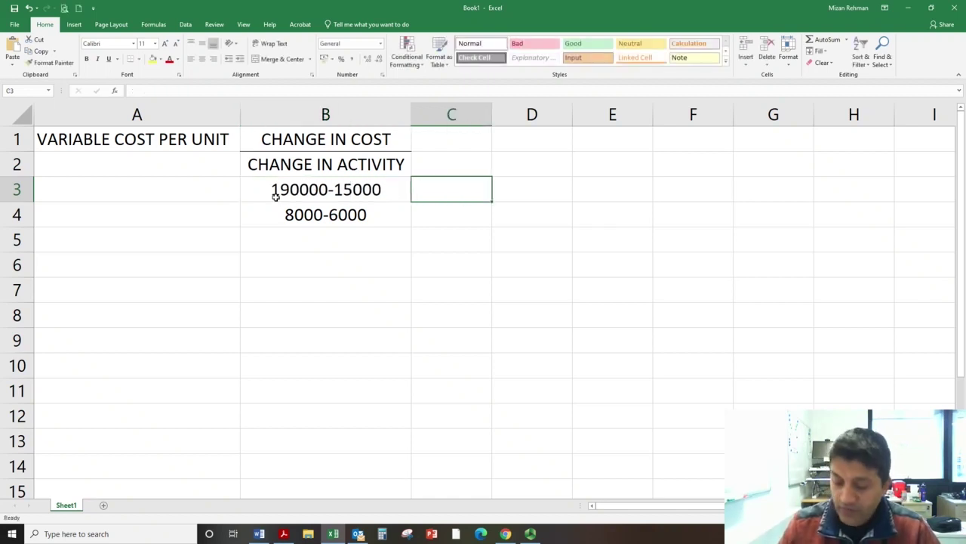
{"action": "type", "text": "=1900"}
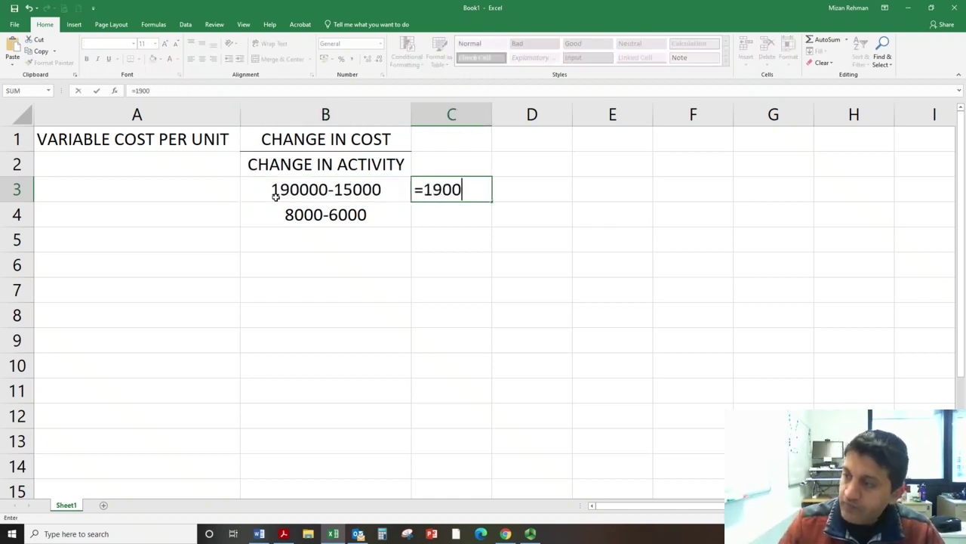
{"action": "type", "text": "00-1500"}
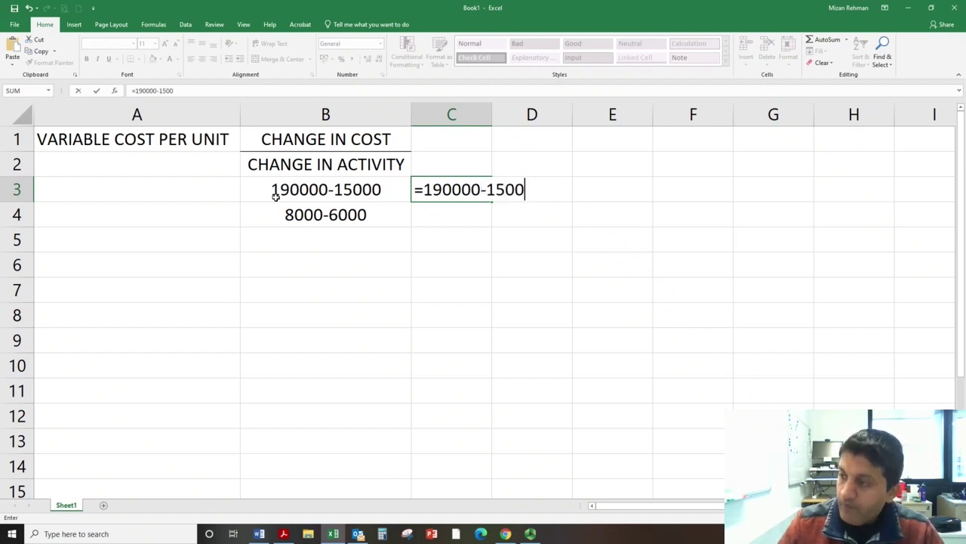
{"action": "type", "text": "00"}
{"action": "key", "text": "Return"}
{"action": "key", "text": "Left"}
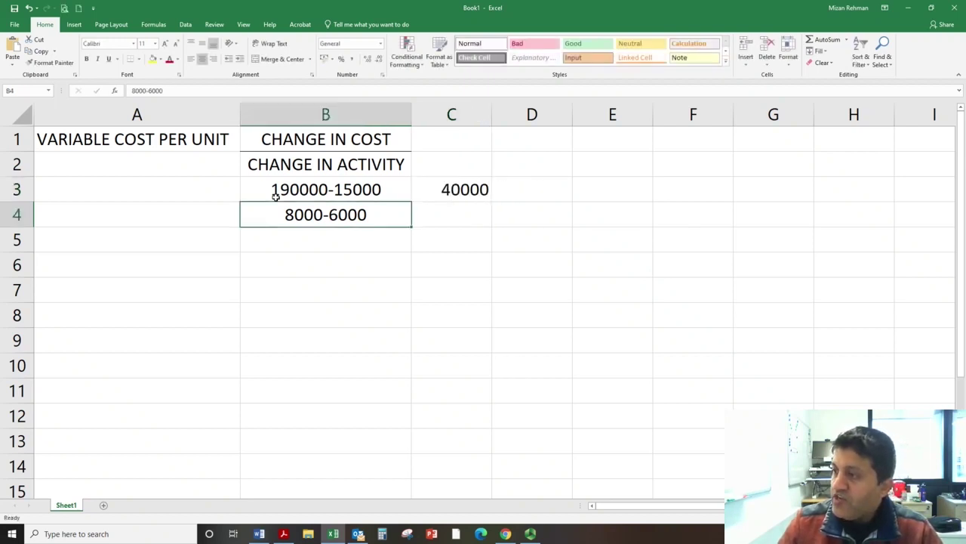
{"action": "key", "text": "Right"}
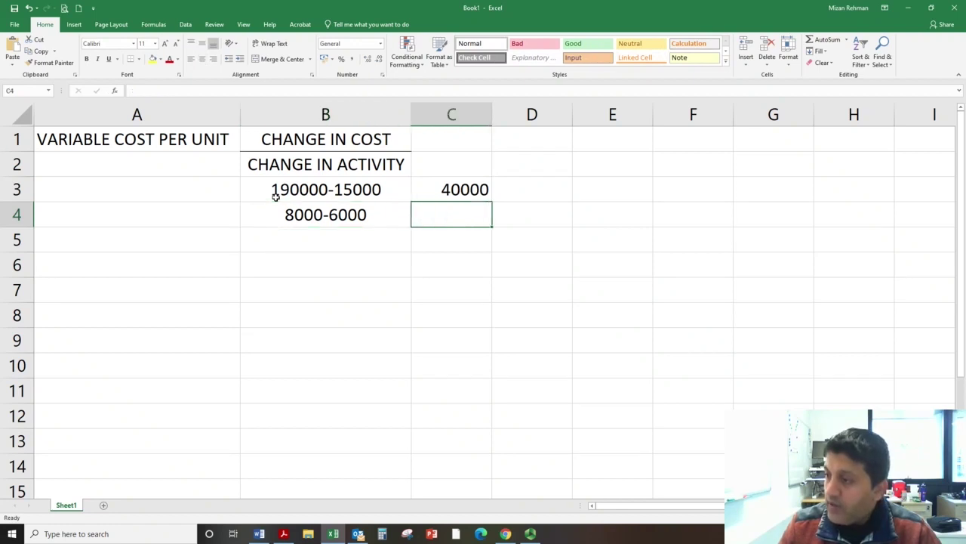
{"action": "type", "text": "=800"}
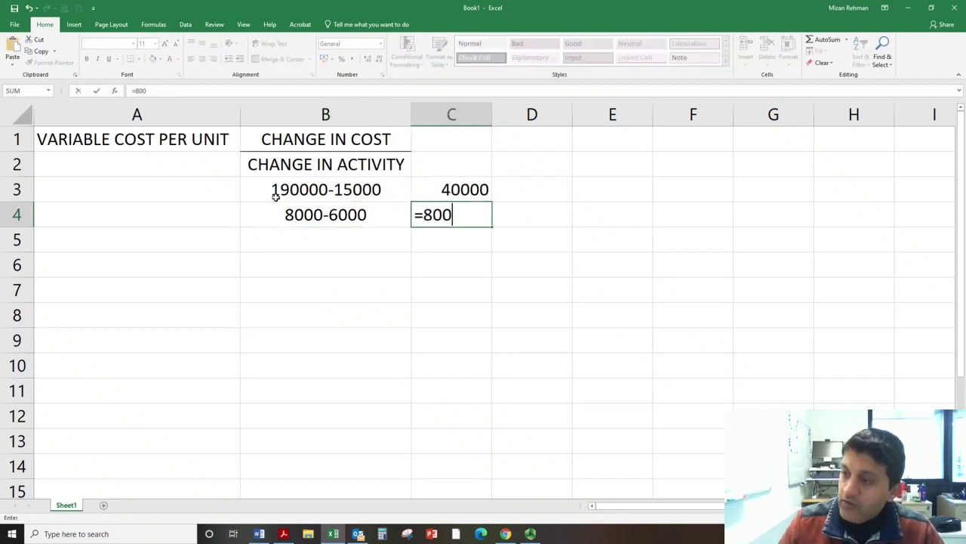
{"action": "type", "text": "0-6000"}
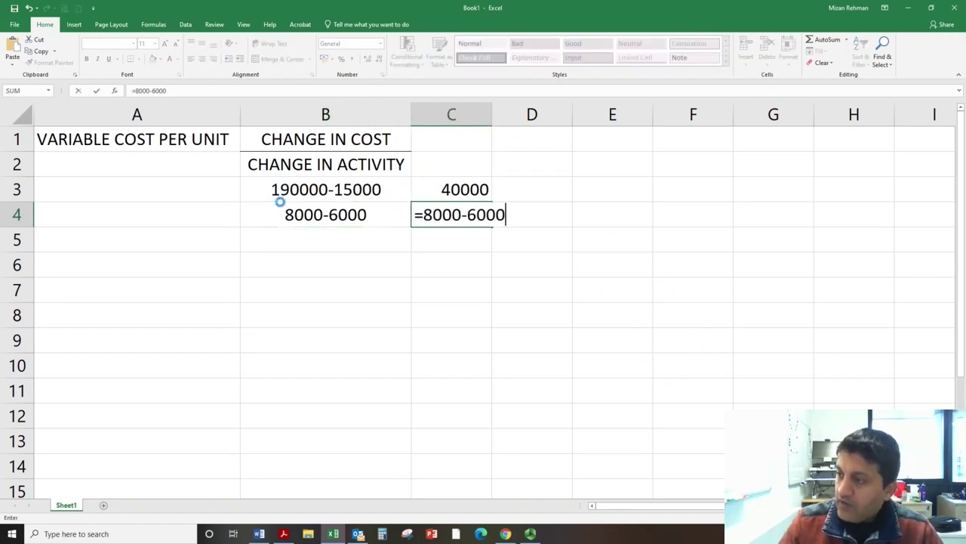
{"action": "key", "text": "Tab"}
{"action": "key", "text": "Up"}
{"action": "key", "text": "Right"}
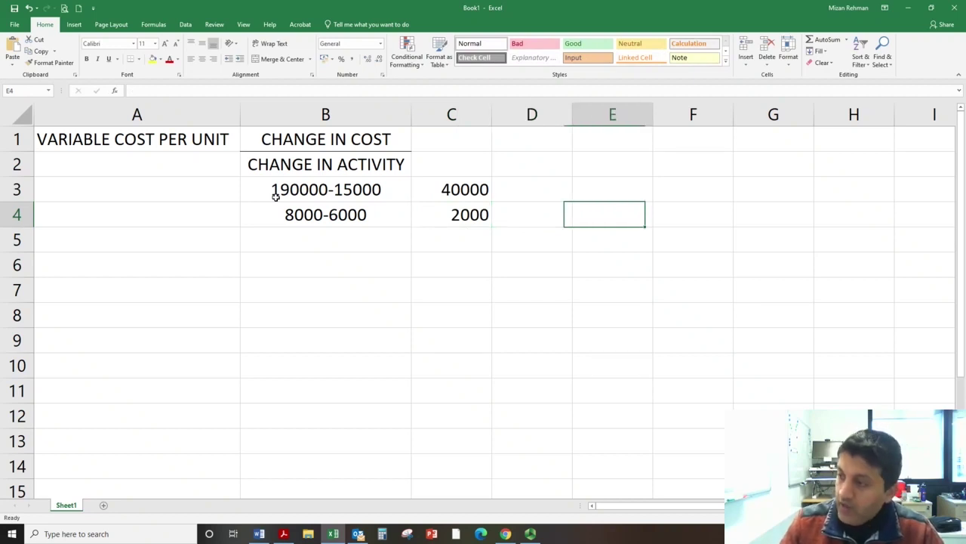
{"action": "key", "text": "Left"}
{"action": "type", "text": "="}
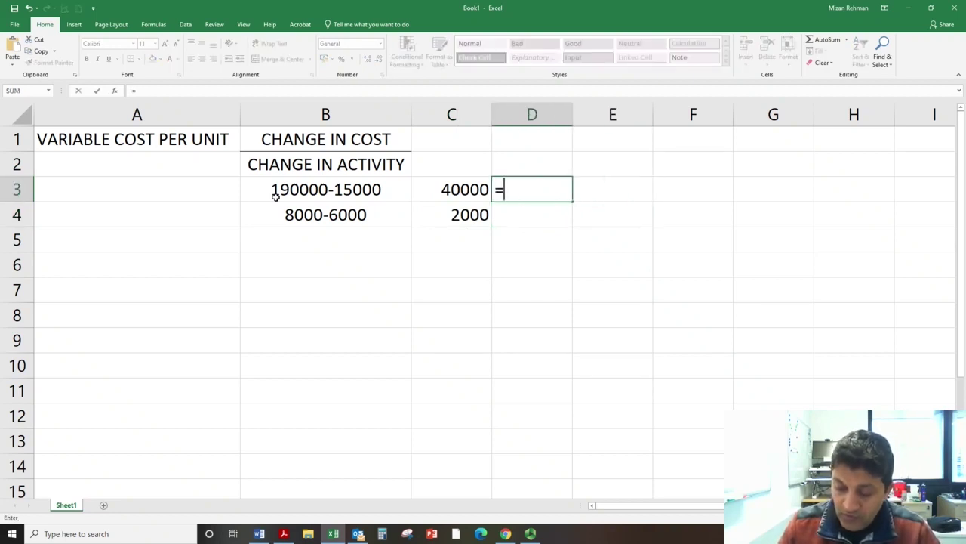
Step: Divide C3 by C4 in D3 to get a variable cost per unit of 20
{"action": "key", "text": "Left"}
{"action": "type", "text": "/"}
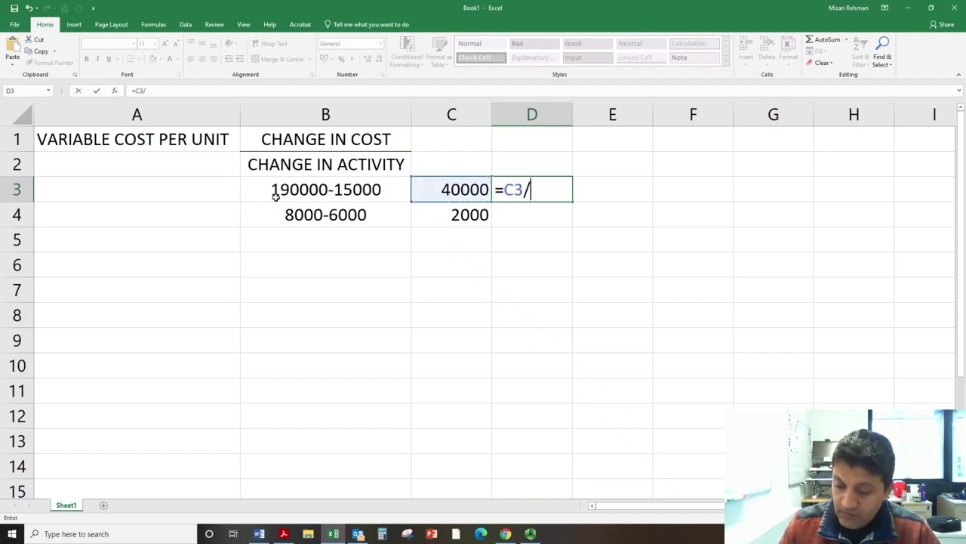
{"action": "key", "text": "Left"}
{"action": "key", "text": "Down"}
{"action": "key", "text": "Return"}
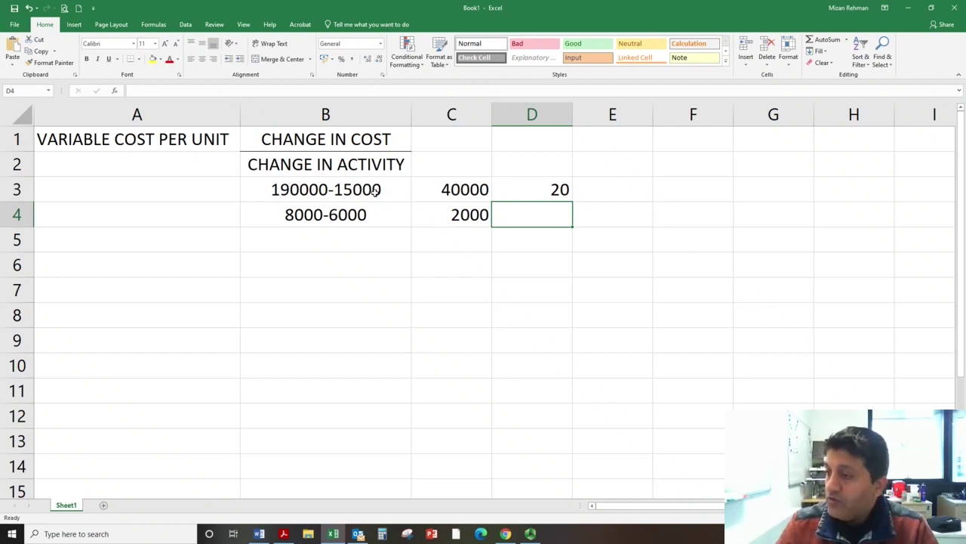
{"action": "left_click", "coordinate": [328, 194]}
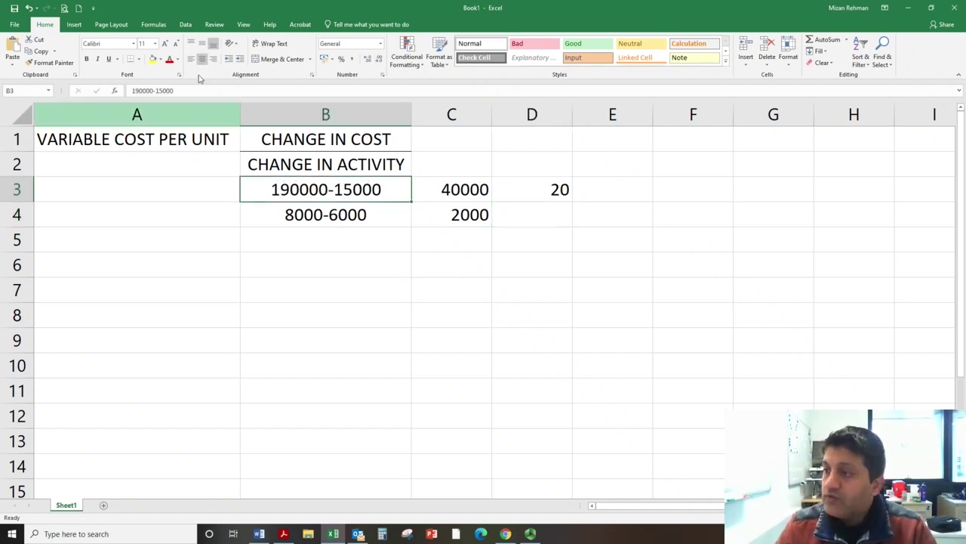
{"action": "left_click", "coordinate": [348, 386]}
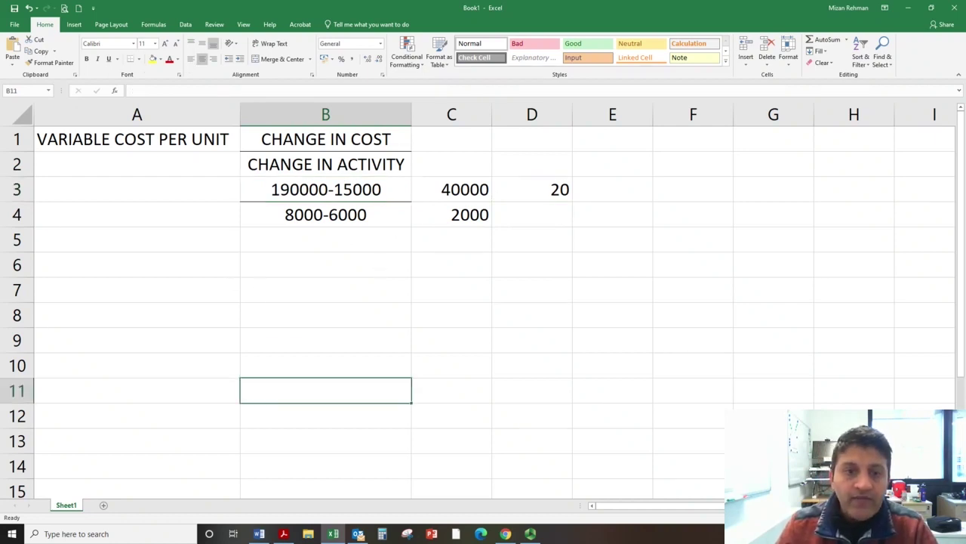
{"action": "left_click", "coordinate": [168, 247]}
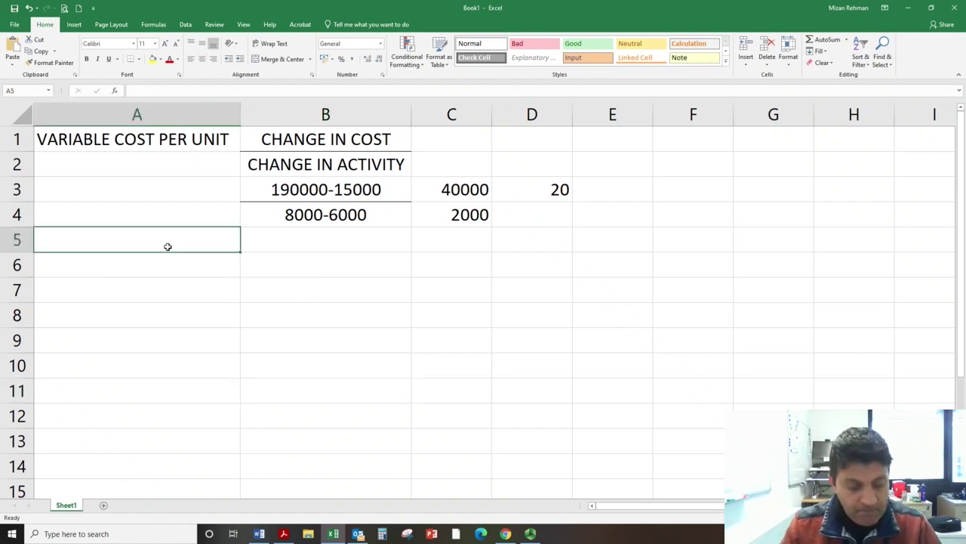
Step: Label A5 FIXED COST= and write the fixed-cost formula text in B5, autofitting column B
{"action": "type", "text": "FIXED COST"}
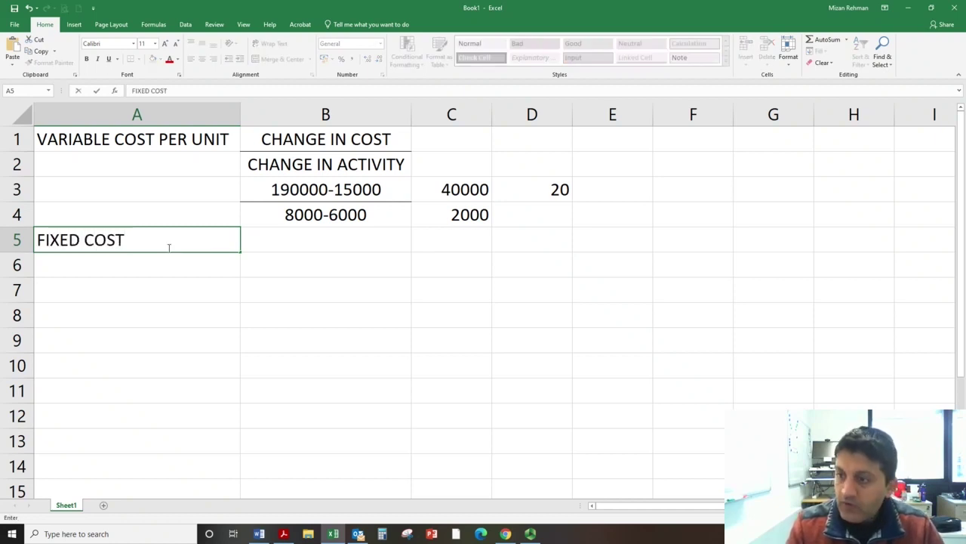
{"action": "type", "text": "="}
{"action": "key", "text": "Tab"}
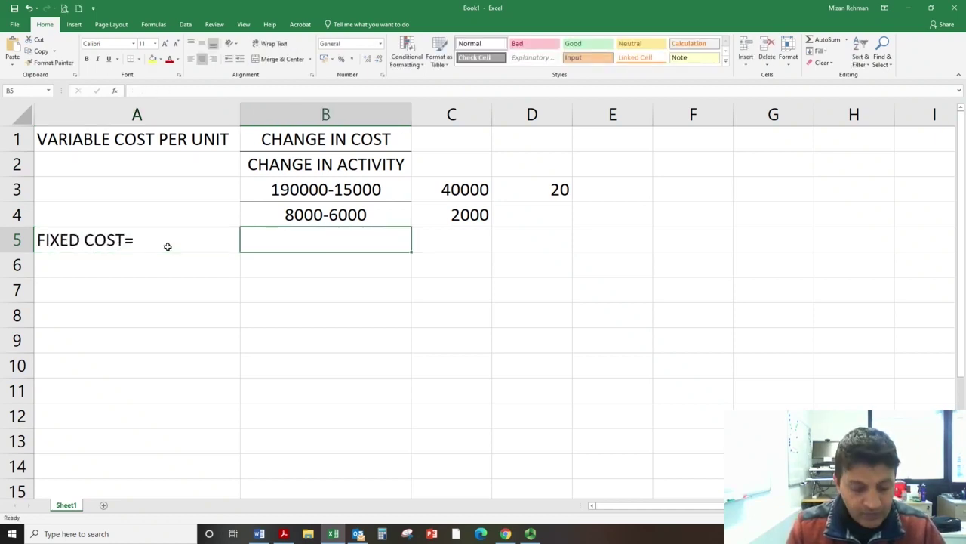
{"action": "type", "text": "TOTAL COST"}
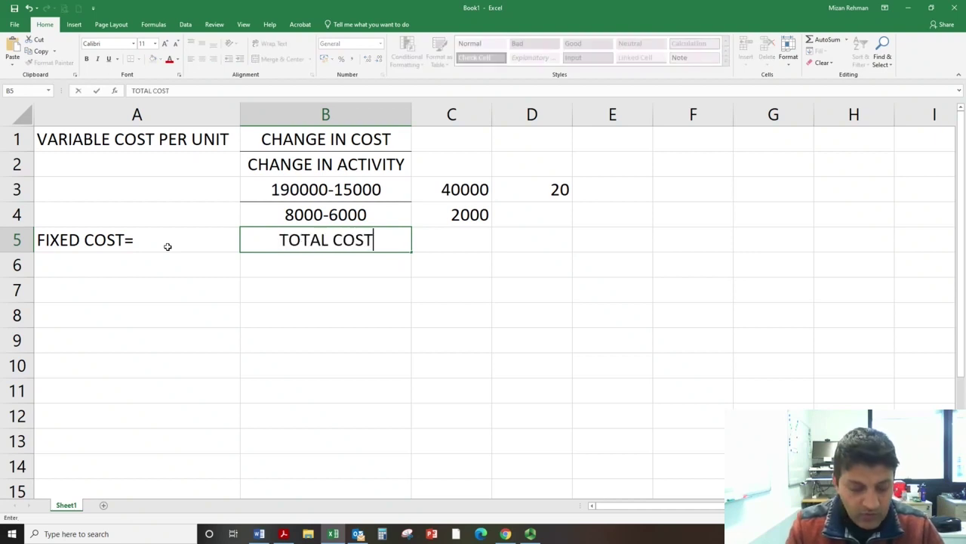
{"action": "type", "text": " - "}
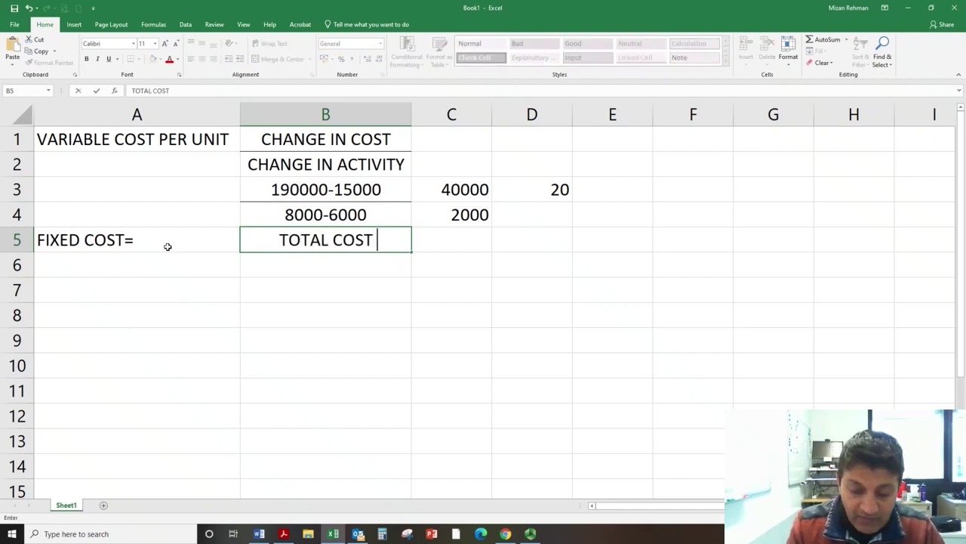
{"action": "type", "text": "("}
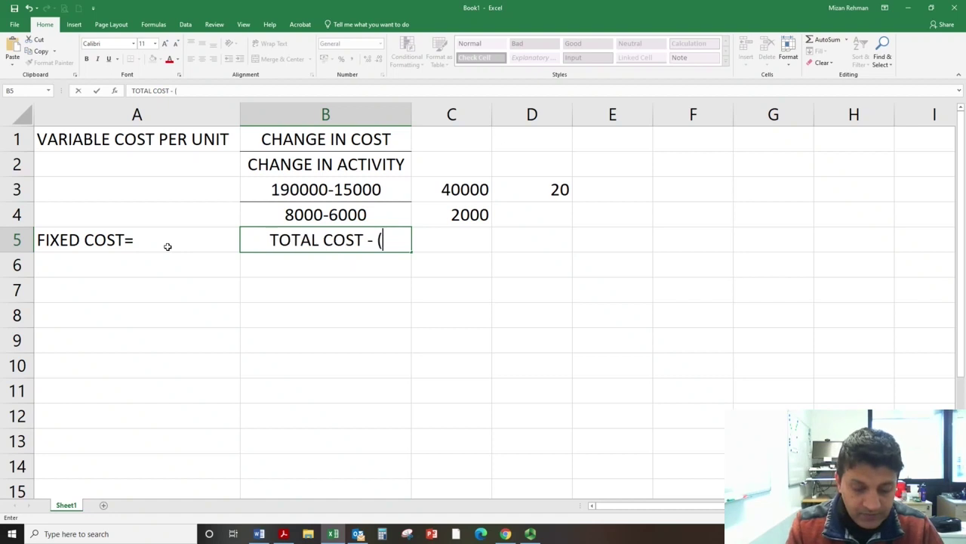
{"action": "type", "text": "VARIABLE C"}
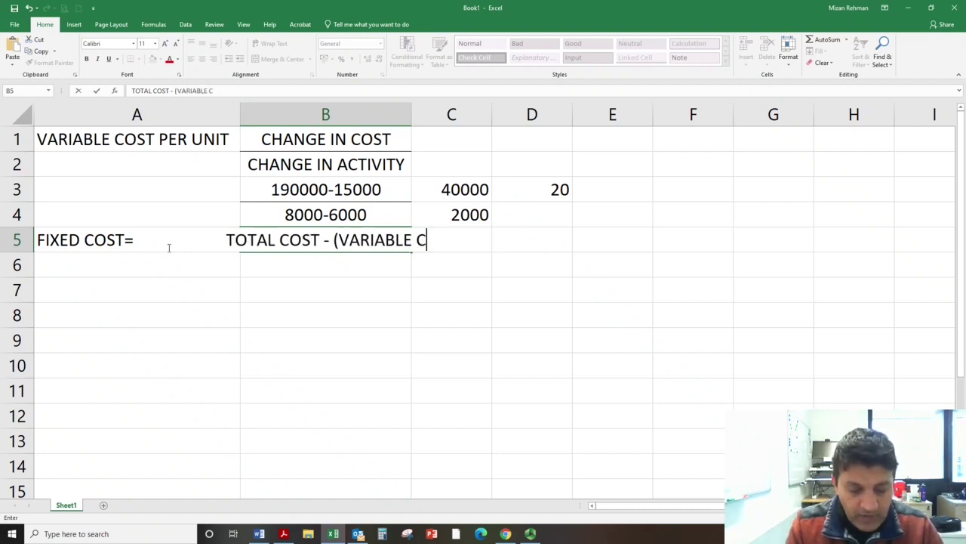
{"action": "type", "text": "OST PER UNIT"}
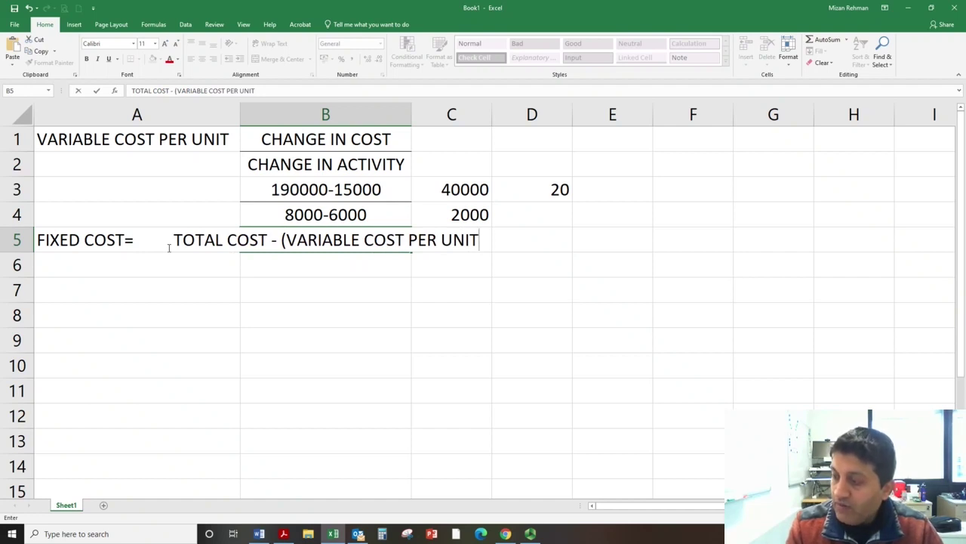
{"action": "type", "text": "*"}
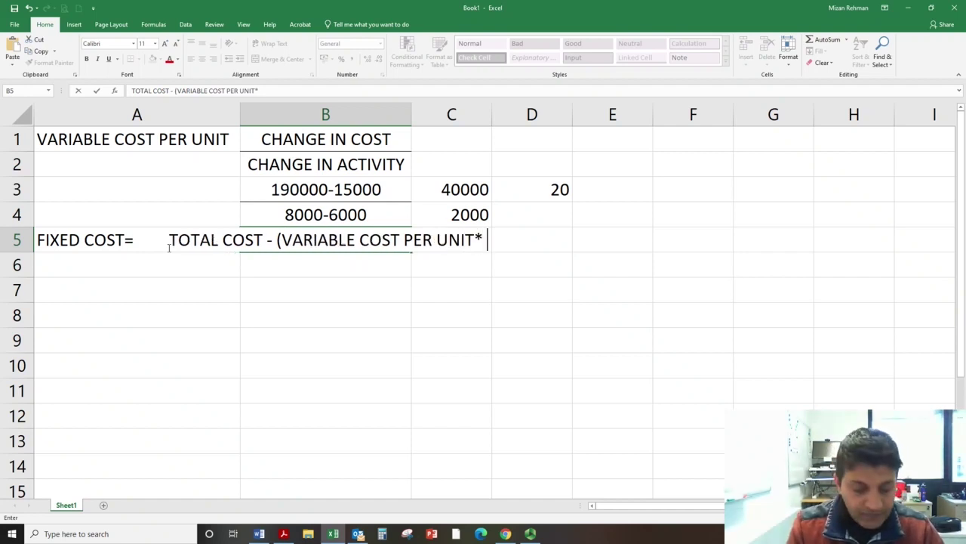
{"action": "type", "text": " NUMBER OF UNITS"}
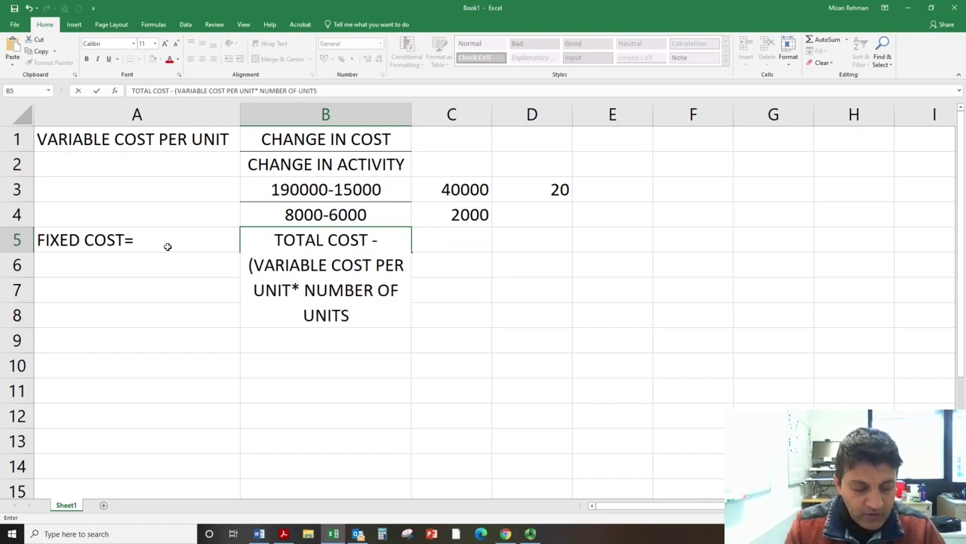
{"action": "type", "text": ")"}
{"action": "key", "text": "Return"}
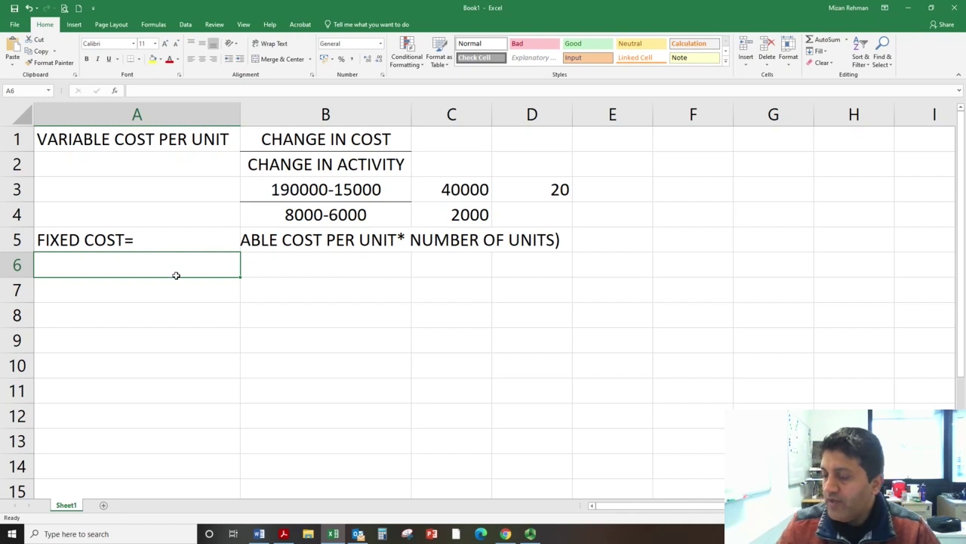
{"action": "double_click", "coordinate": [411, 119]}
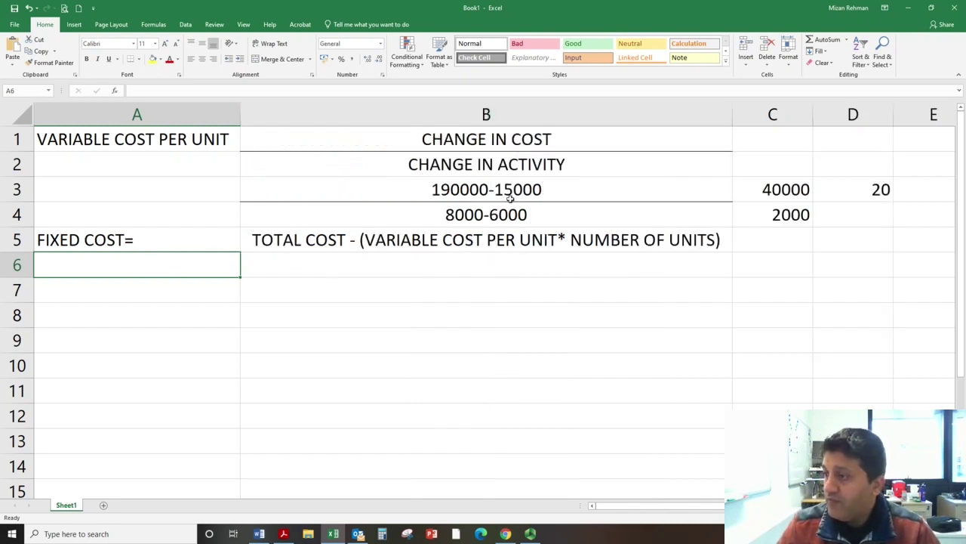
Step: Fill row 6 with 6000 UNITS, working 150000-(20*6000), and its calculated result 30000
{"action": "left_click", "coordinate": [364, 271]}
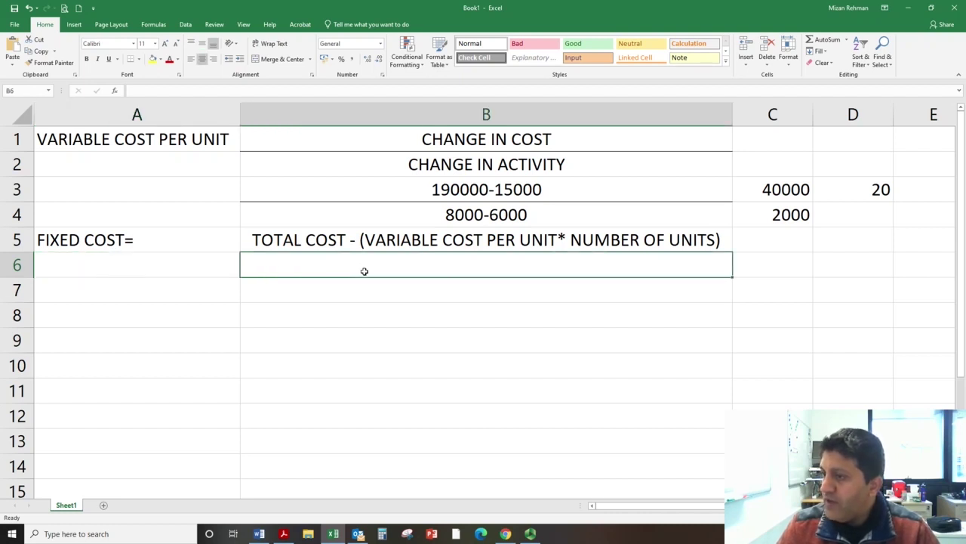
{"action": "left_click", "coordinate": [137, 266]}
{"action": "type", "text": "6"}
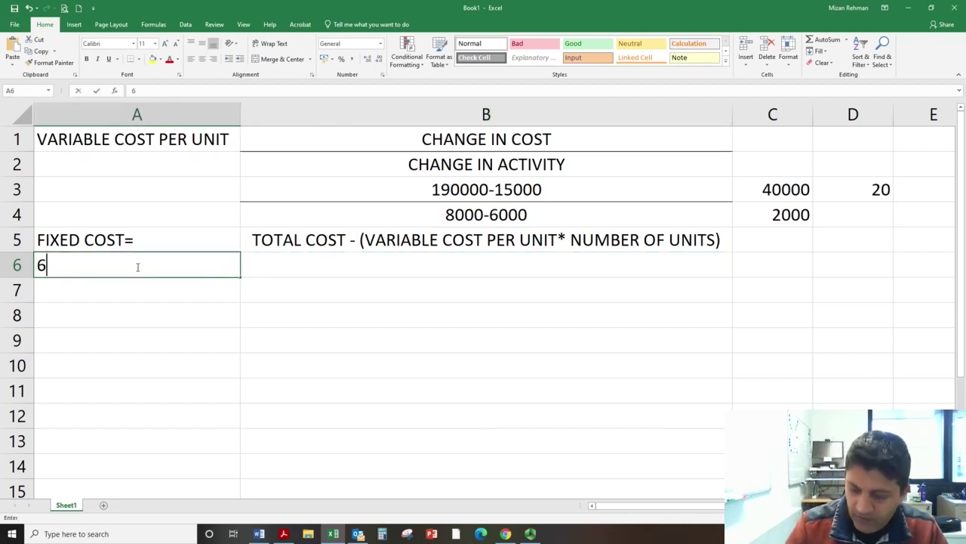
{"action": "type", "text": "000 UNITS"}
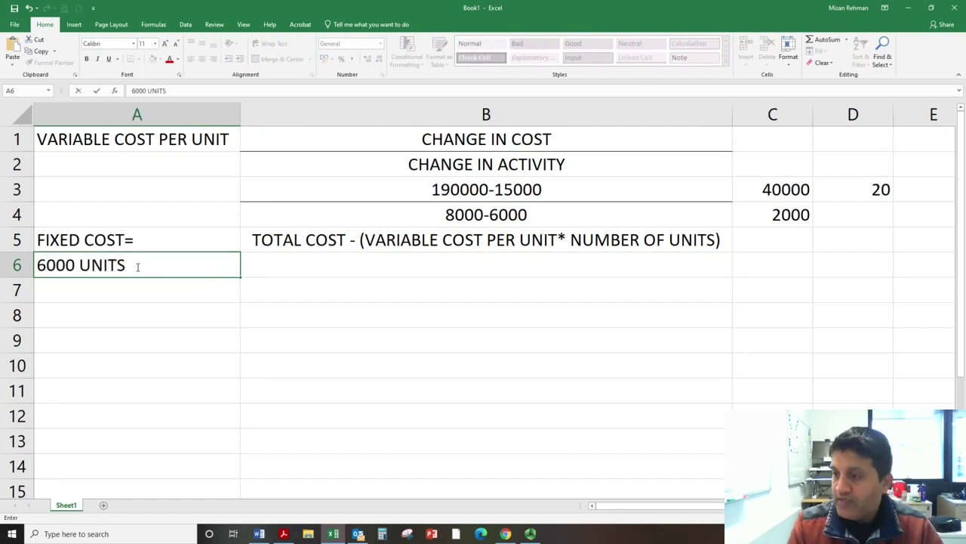
{"action": "key", "text": "Tab"}
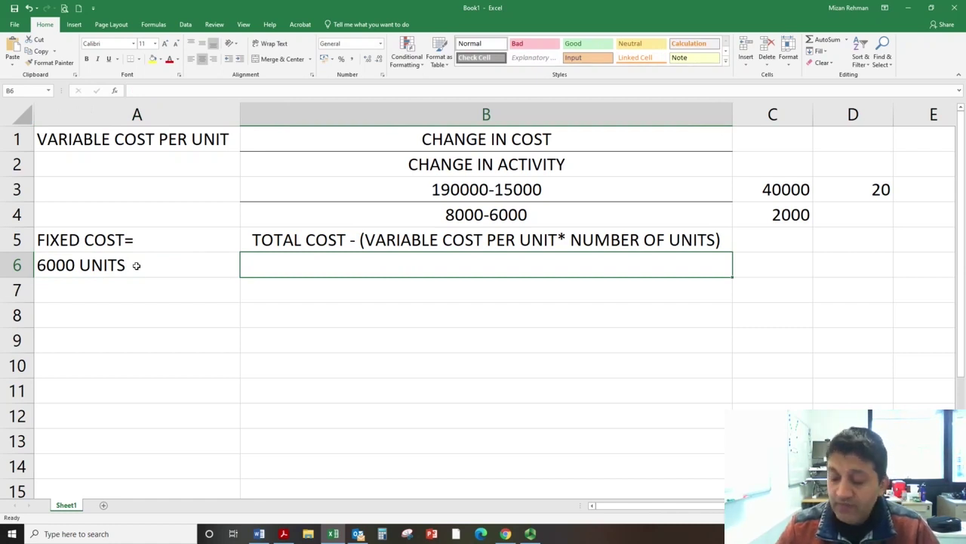
{"action": "type", "text": "150000"}
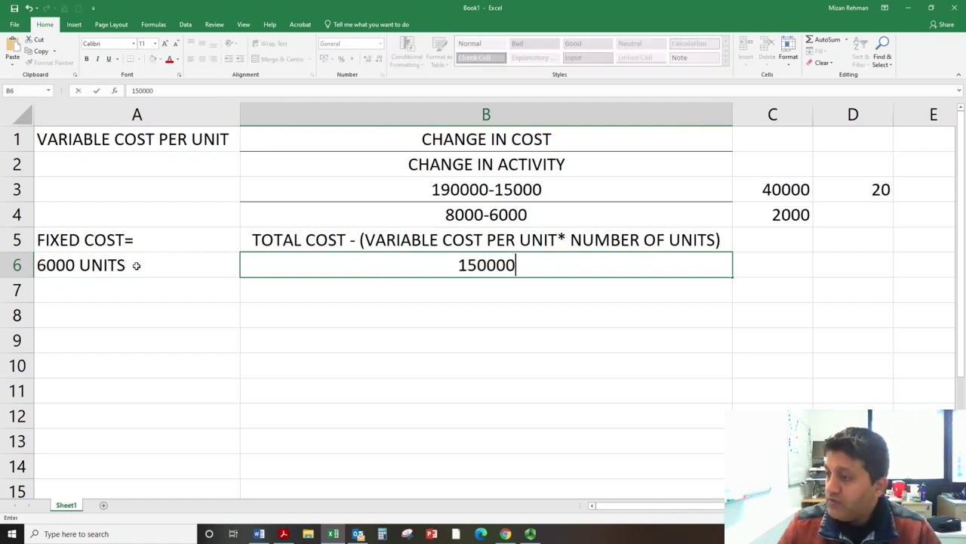
{"action": "type", "text": "-"}
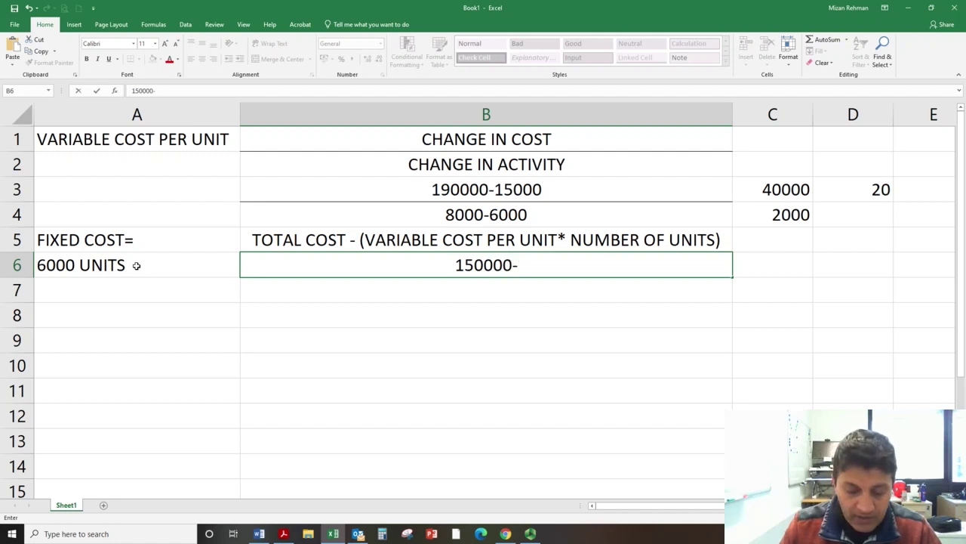
{"action": "type", "text": "("}
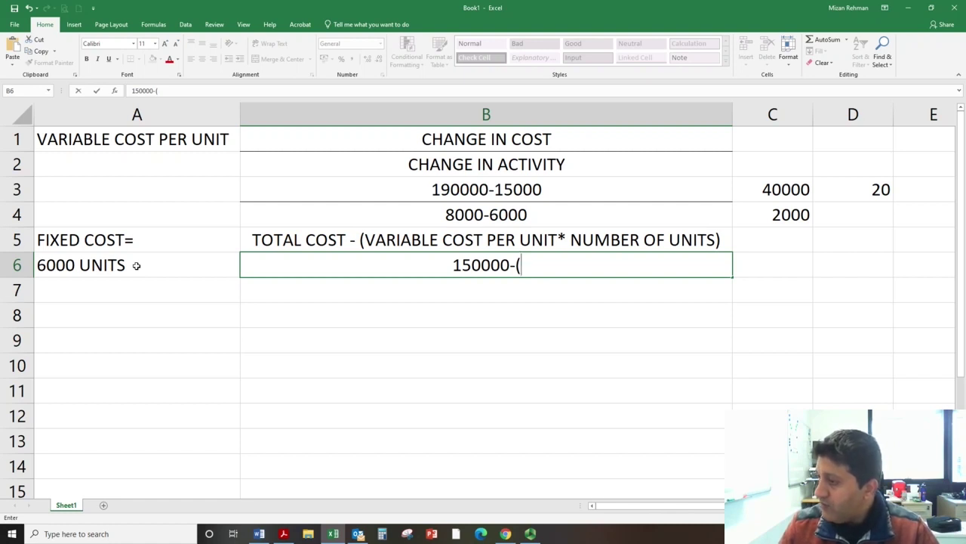
{"action": "type", "text": "20"}
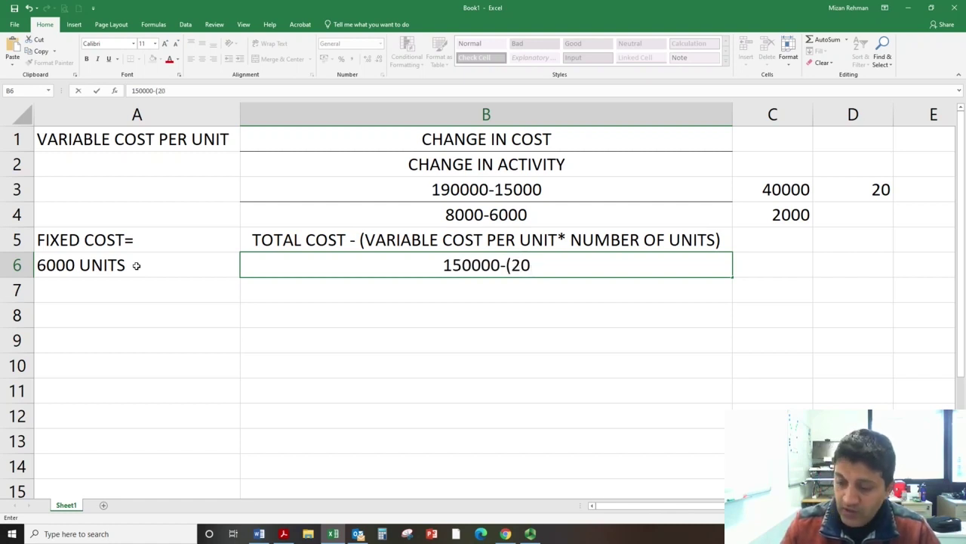
{"action": "type", "text": "*"}
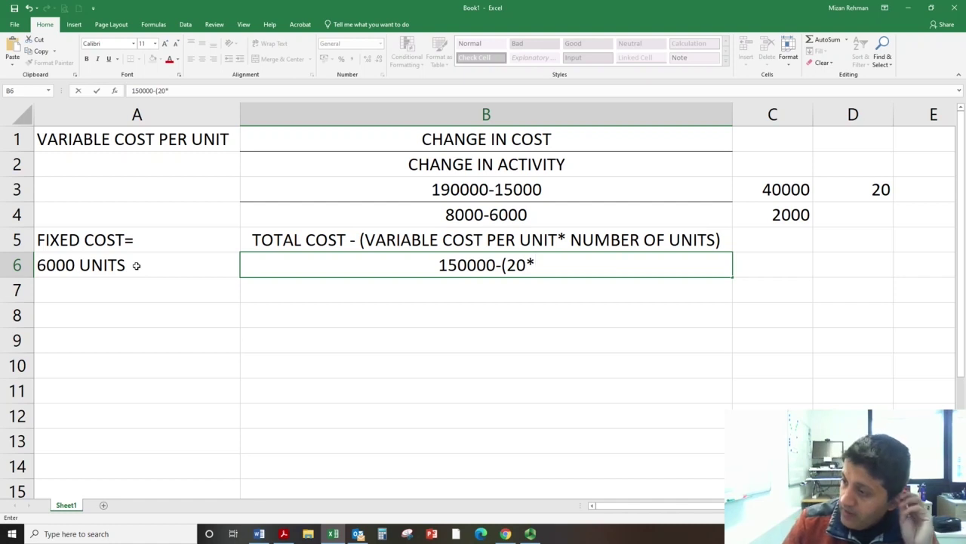
{"action": "type", "text": "6000"}
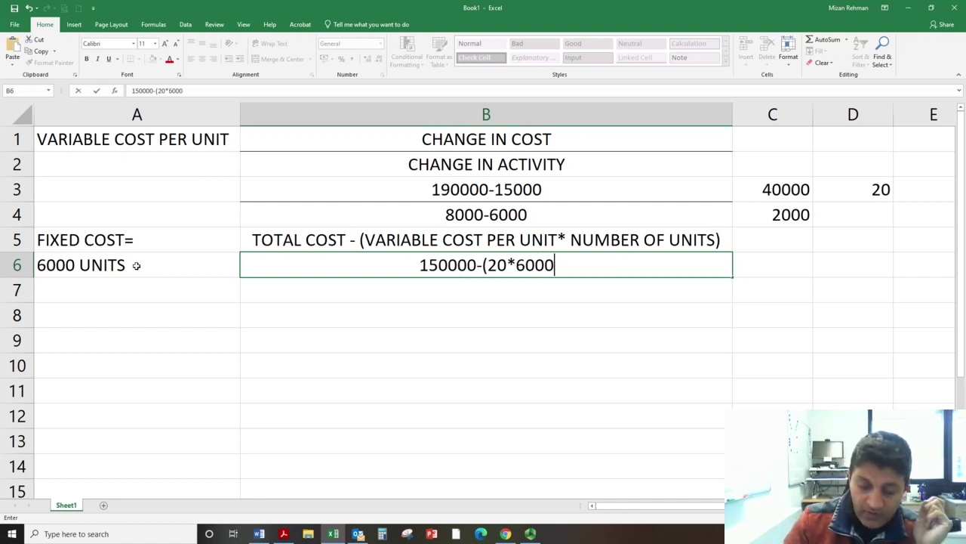
{"action": "type", "text": ")"}
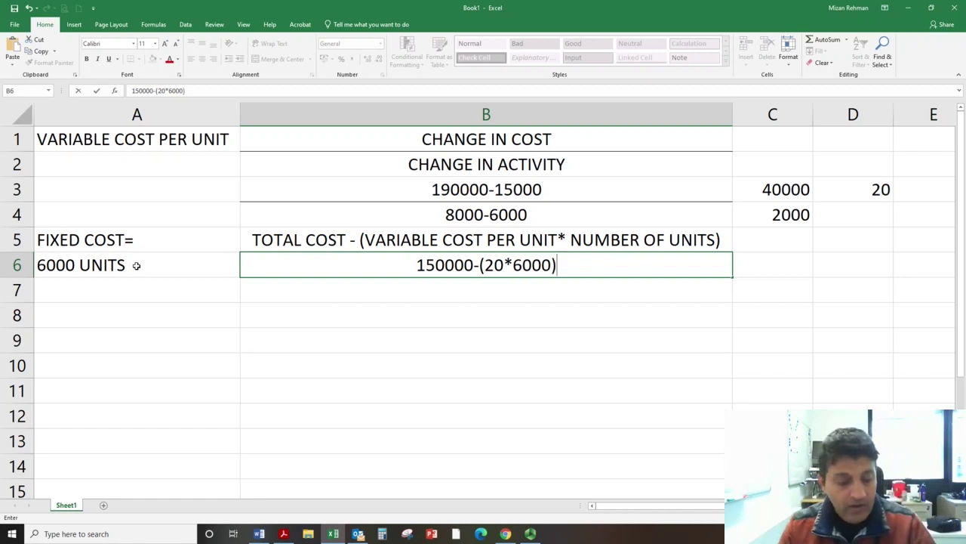
{"action": "key", "text": "Tab"}
{"action": "type", "text": "="}
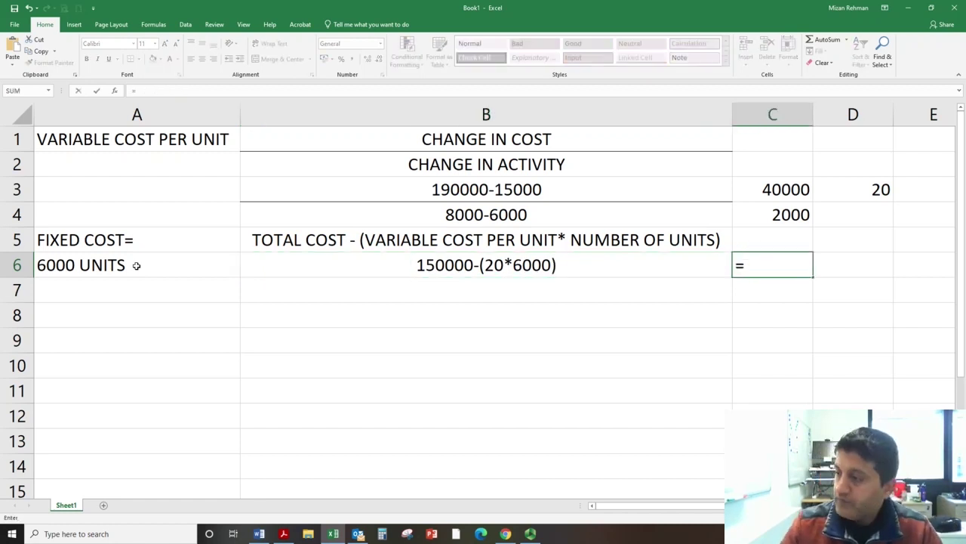
{"action": "type", "text": "150"}
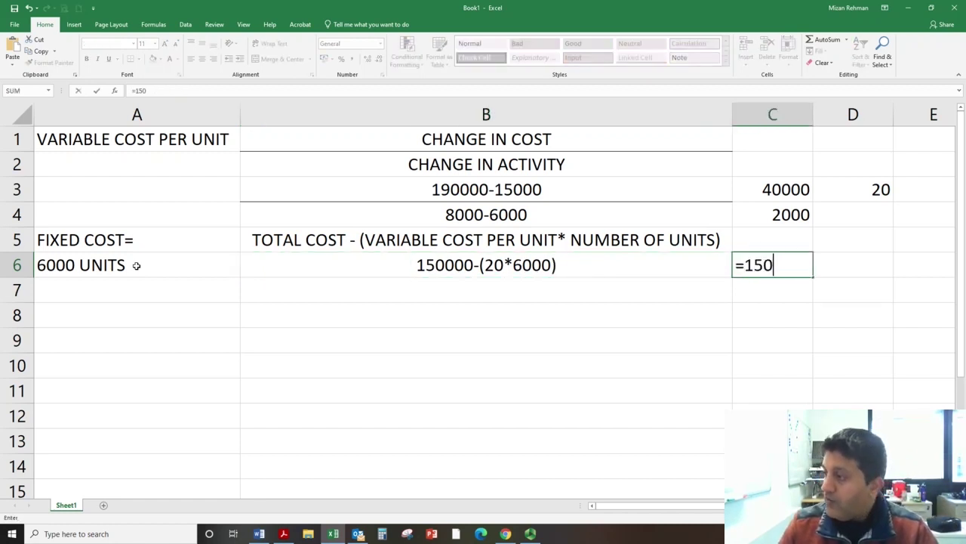
{"action": "type", "text": "000"}
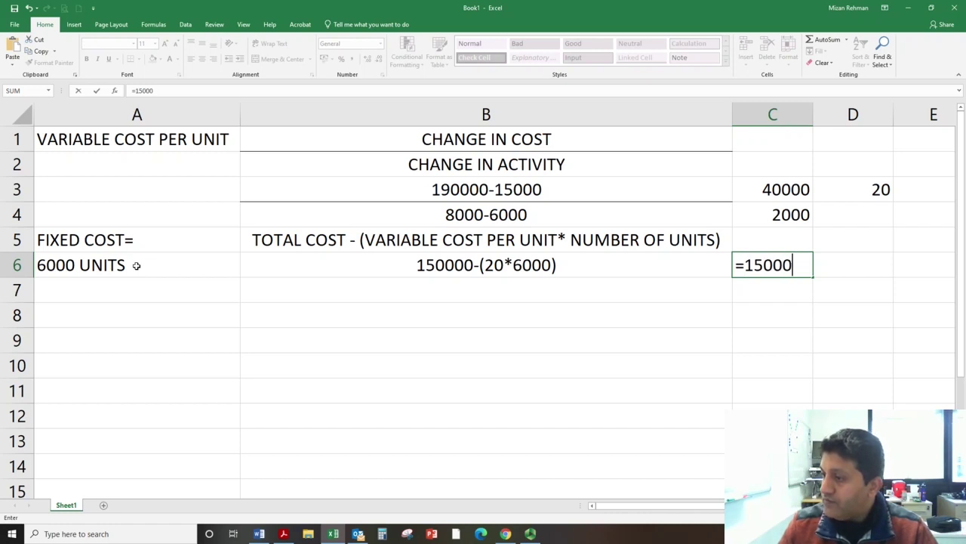
{"action": "type", "text": "0-("}
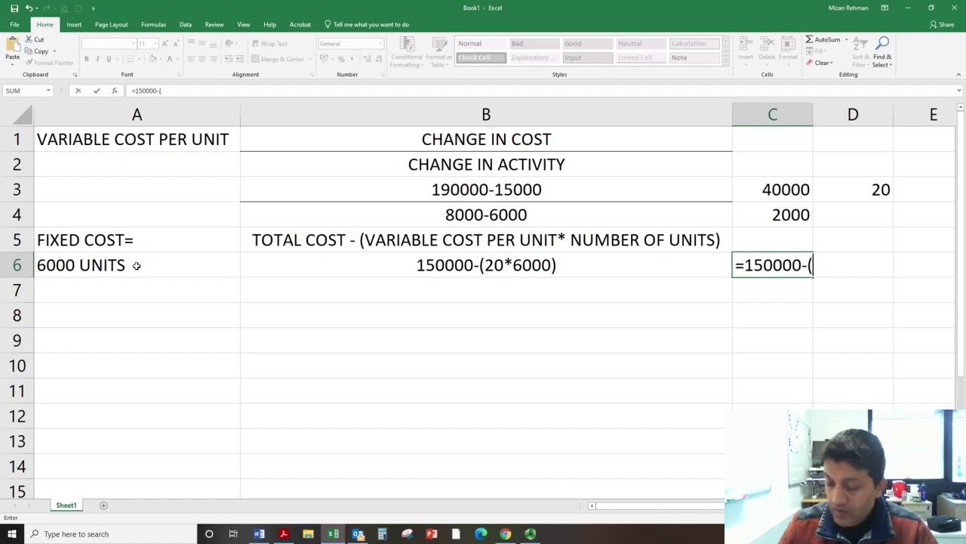
{"action": "type", "text": "20*6000"}
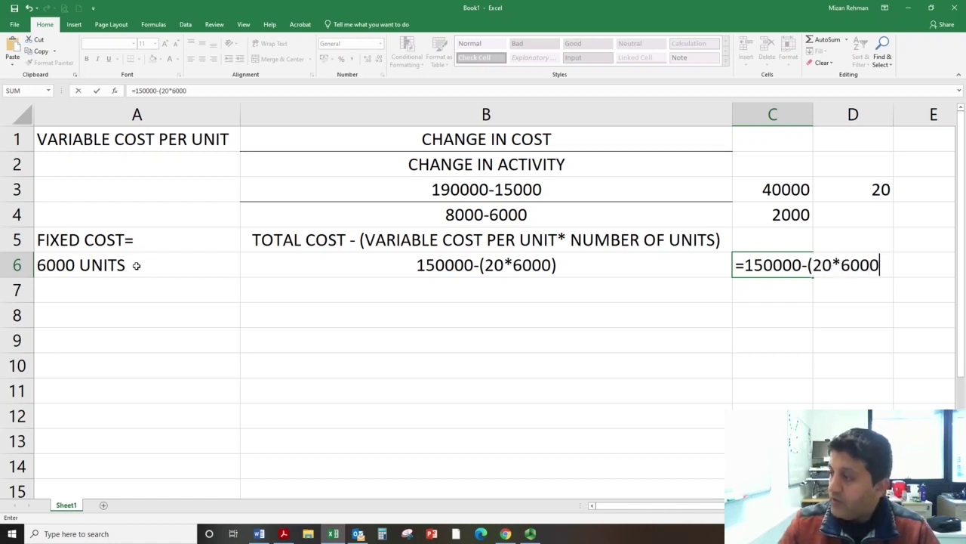
{"action": "type", "text": ")"}
{"action": "key", "text": "Return"}
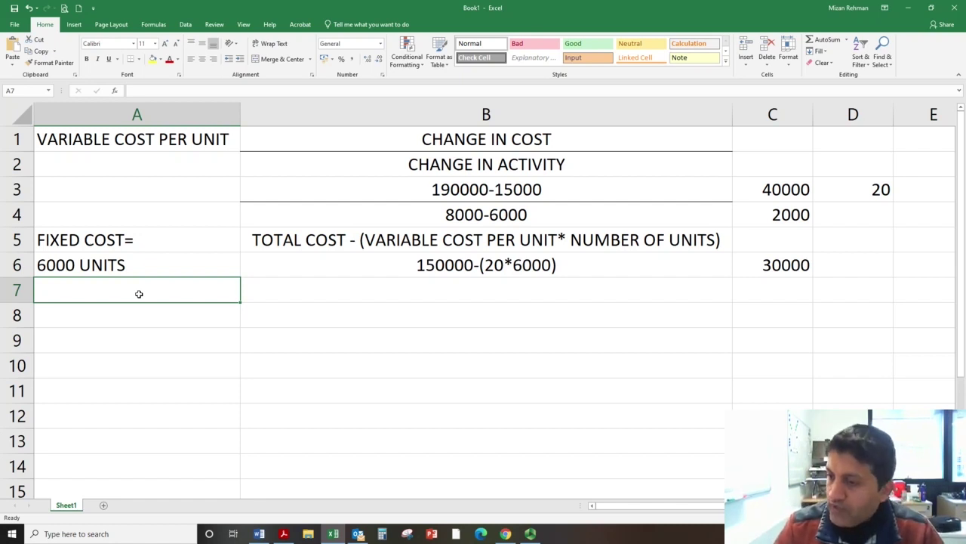
{"action": "type", "text": "8"}
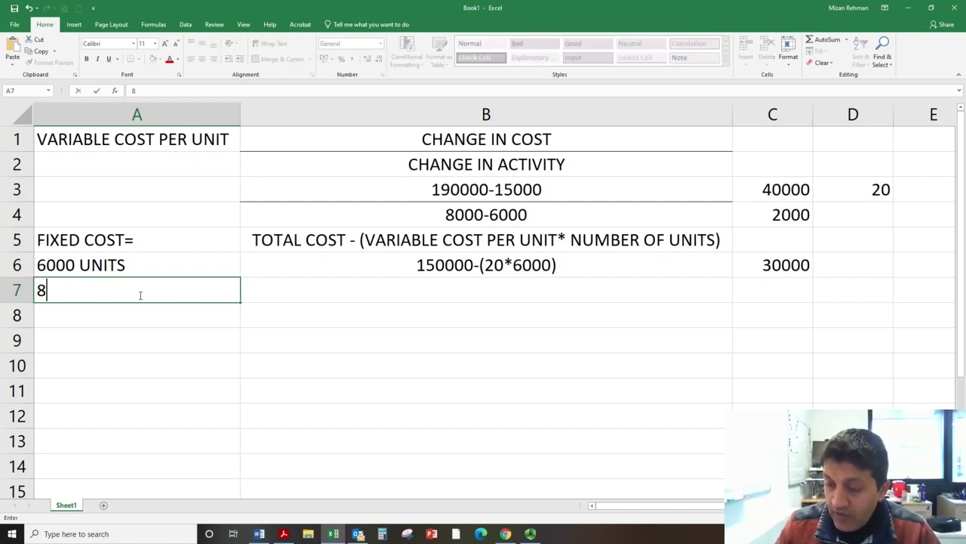
{"action": "type", "text": "000 UNITS"}
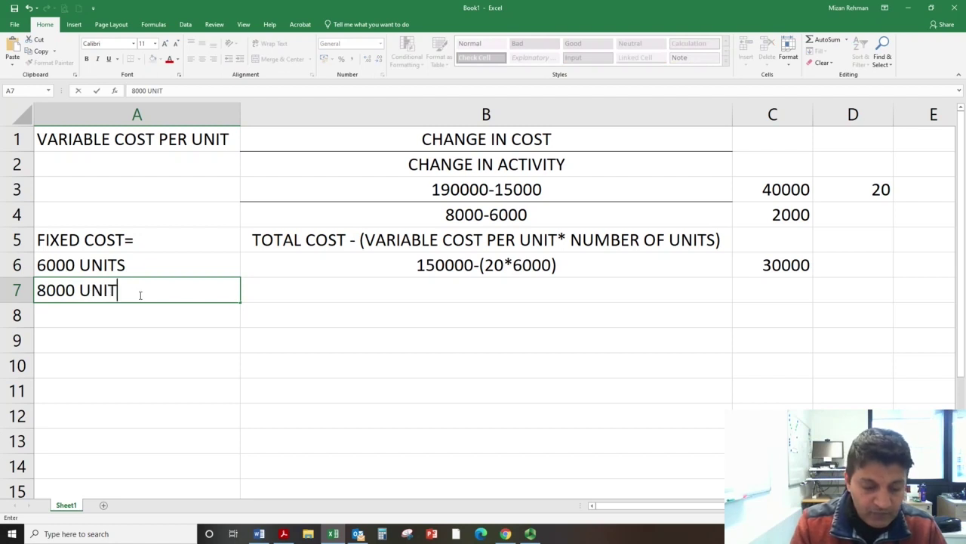
{"action": "key", "text": "Tab"}
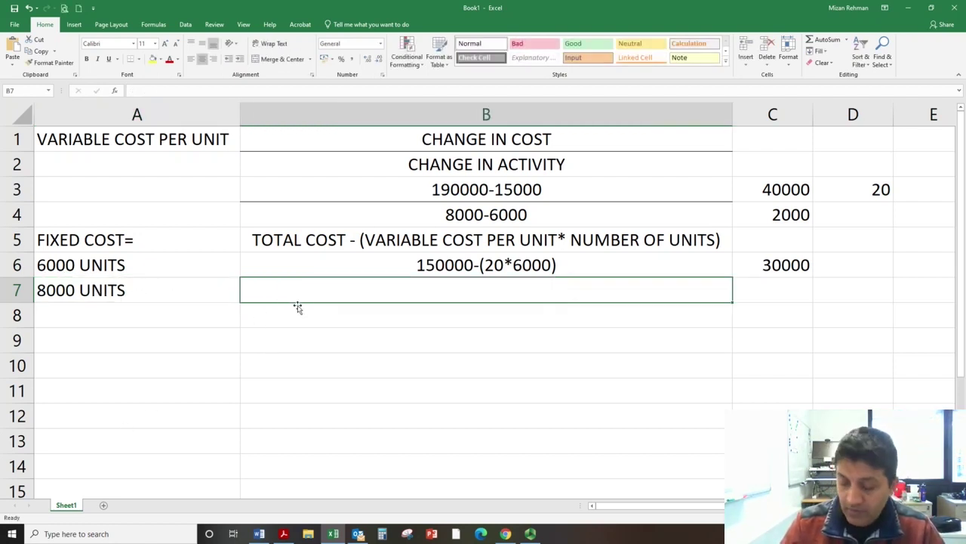
{"action": "type", "text": "19000"}
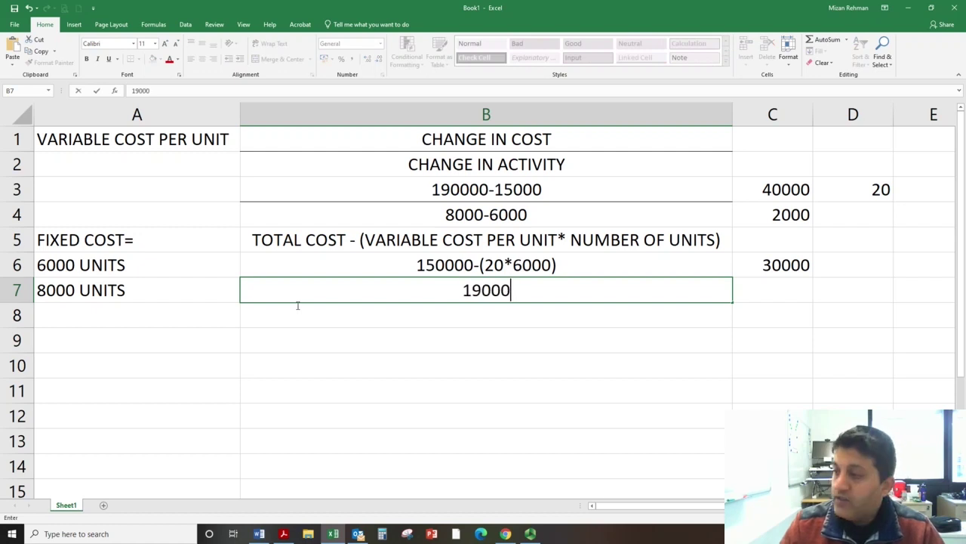
{"action": "type", "text": "0-("}
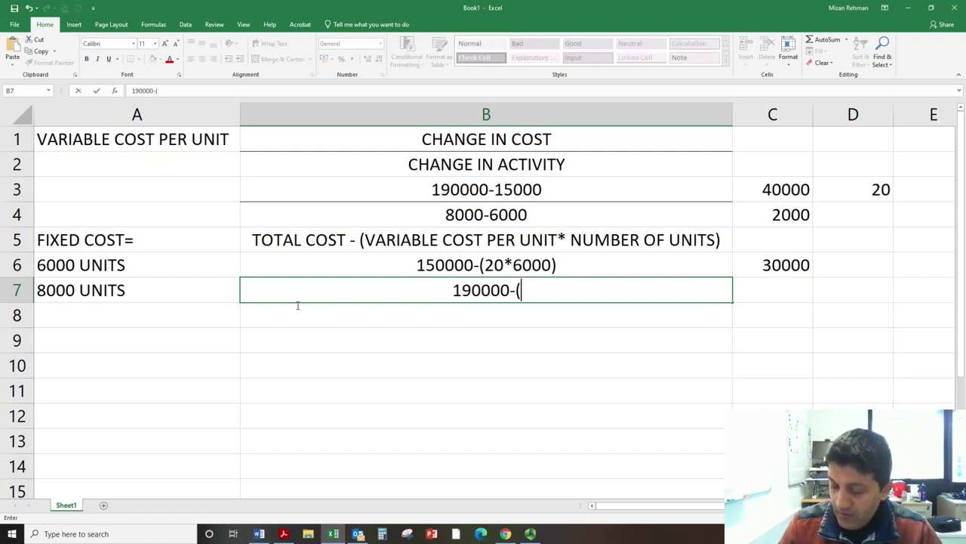
{"action": "type", "text": "8000*20"}
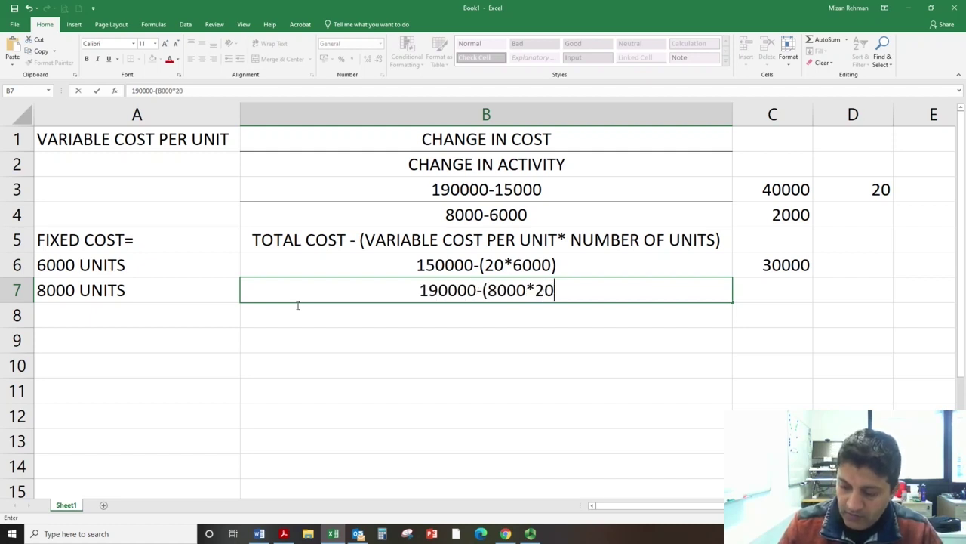
{"action": "type", "text": ")"}
{"action": "key", "text": "Tab"}
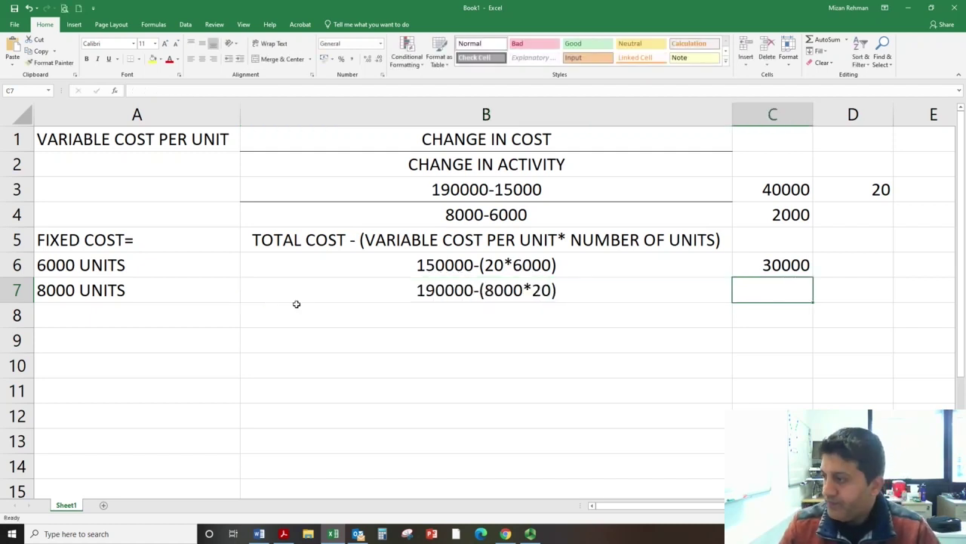
{"action": "type", "text": "=19"}
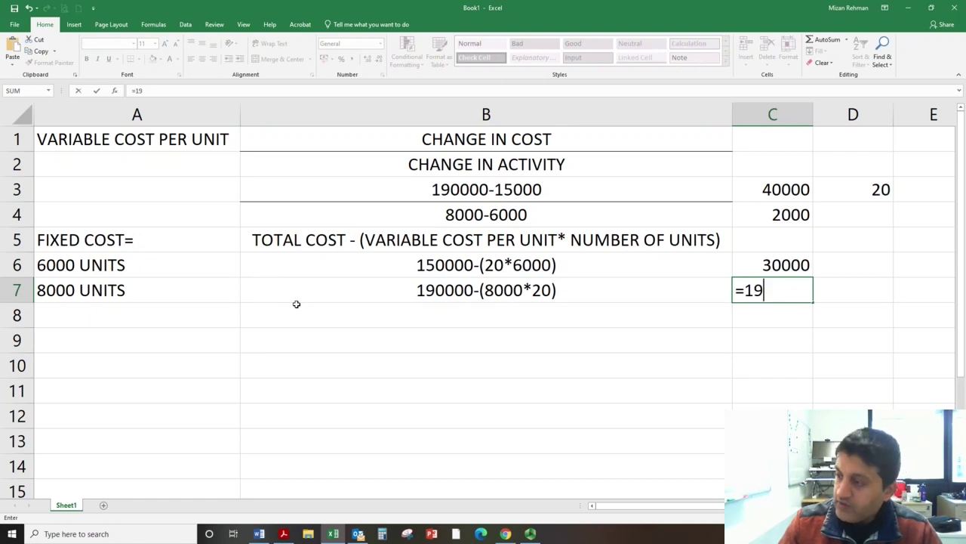
{"action": "type", "text": "0000"}
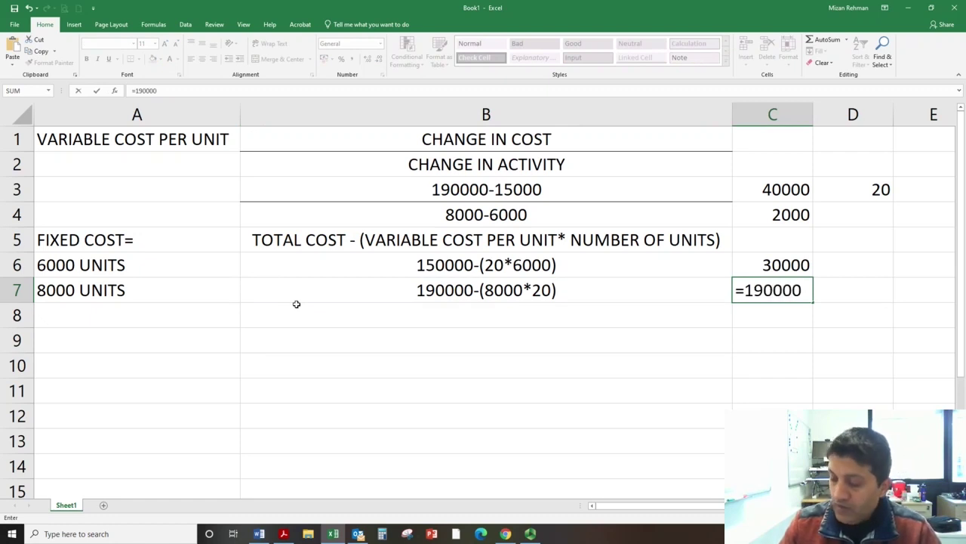
{"action": "type", "text": "-"}
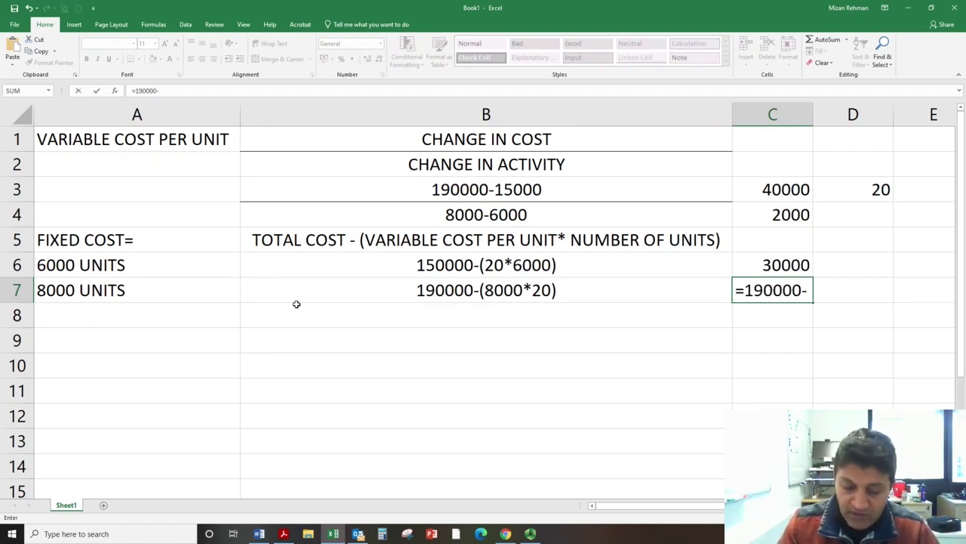
{"action": "type", "text": "(8000"}
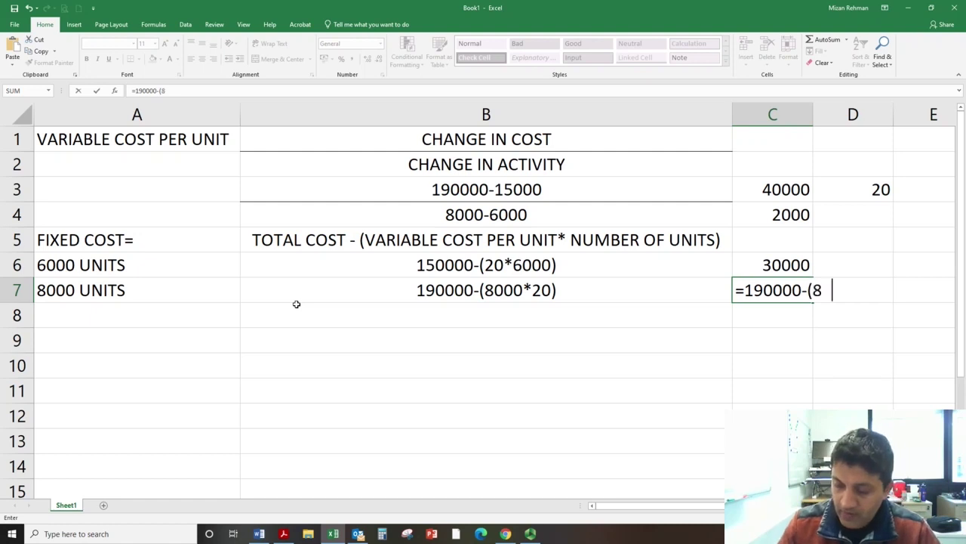
{"action": "type", "text": "20)"}
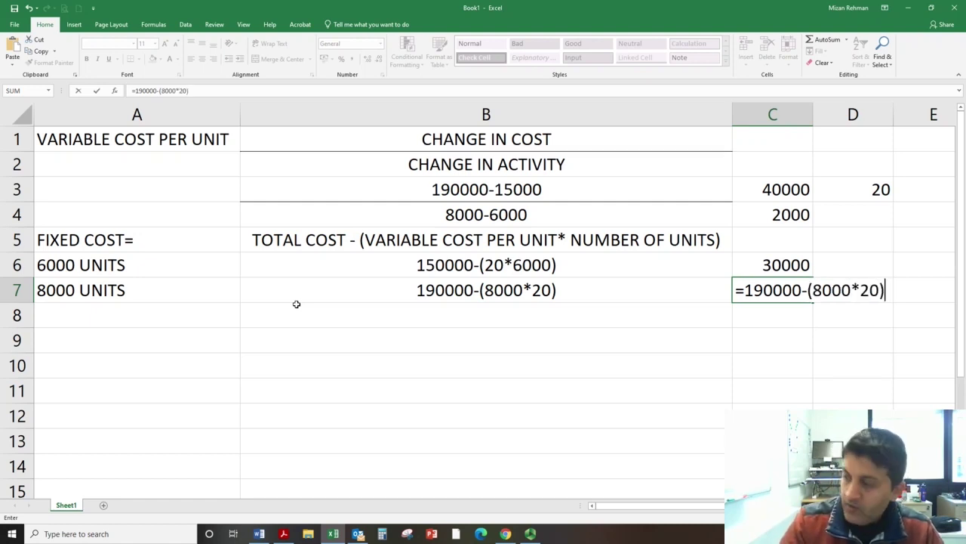
{"action": "key", "text": "Return"}
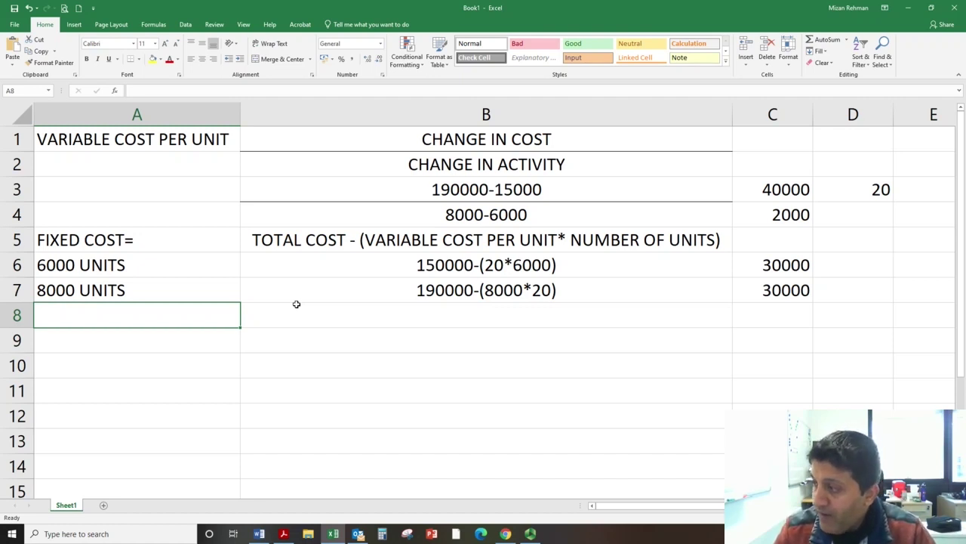
{"action": "type", "text": "4"}
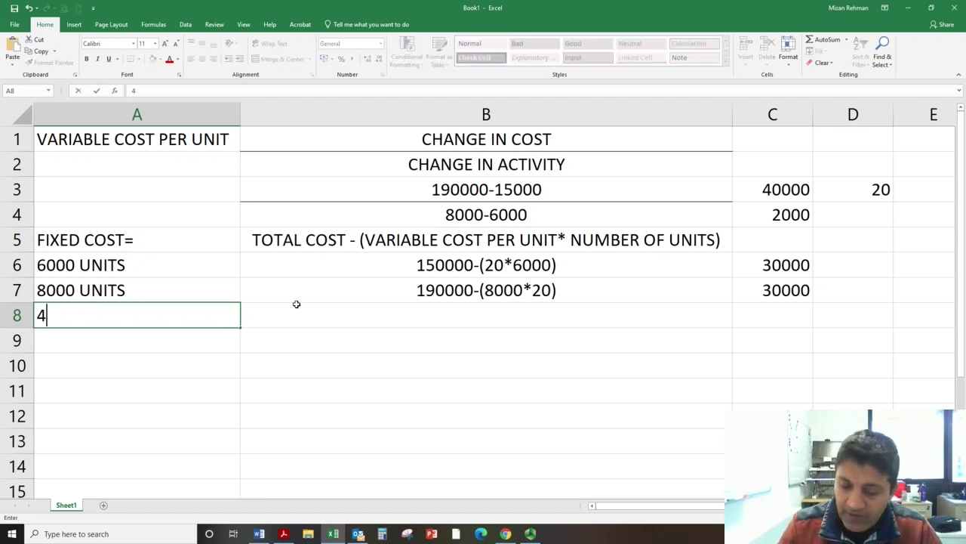
{"action": "type", "text": "000 UNITS"}
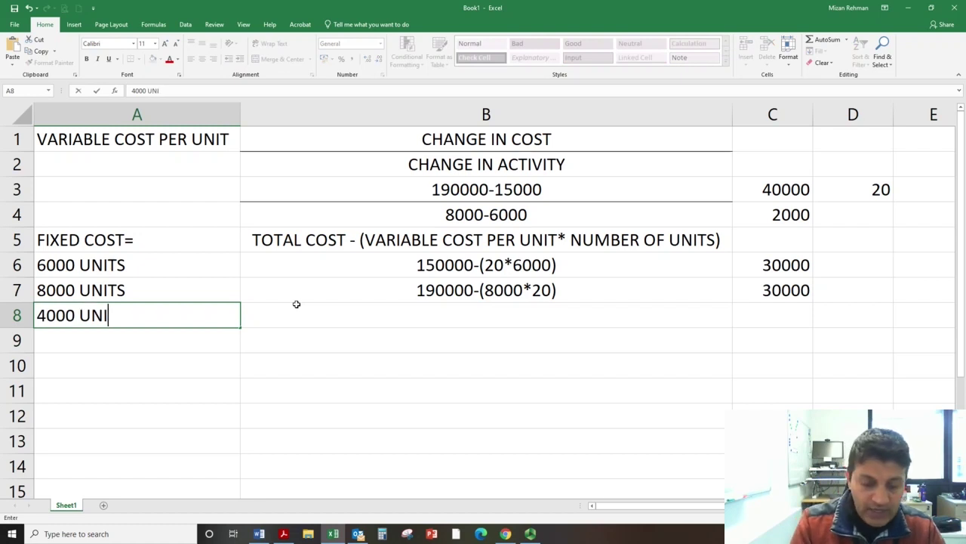
{"action": "left_click", "coordinate": [298, 305]}
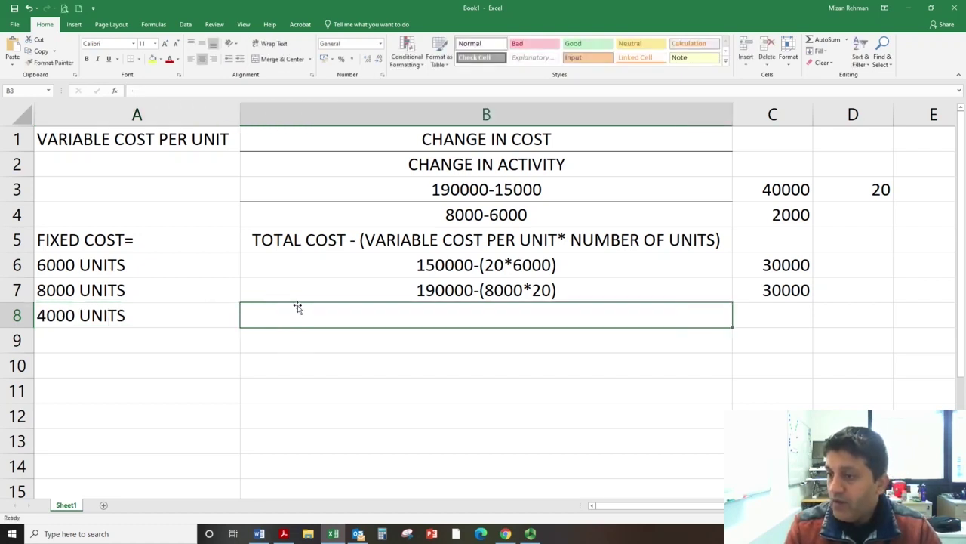
{"action": "type", "text": "10"}
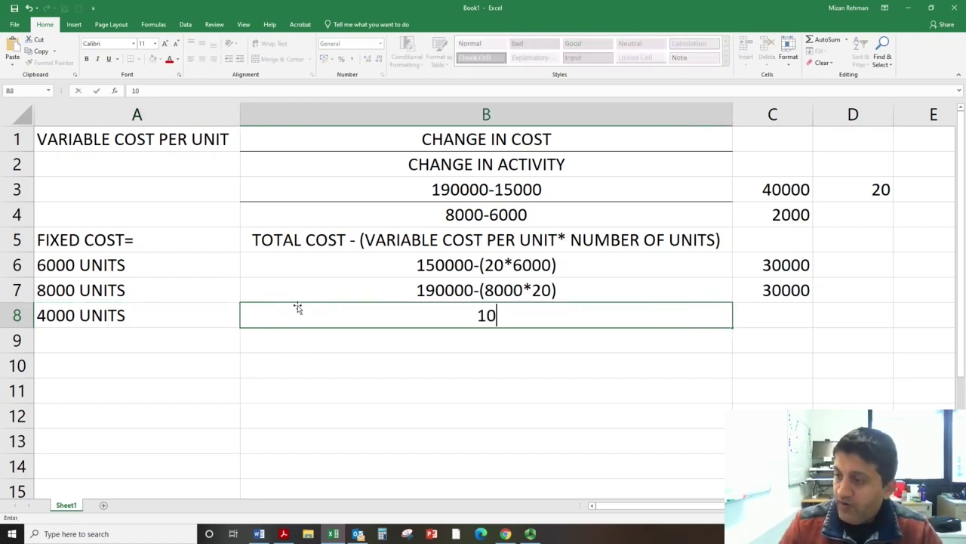
{"action": "type", "text": "5000"}
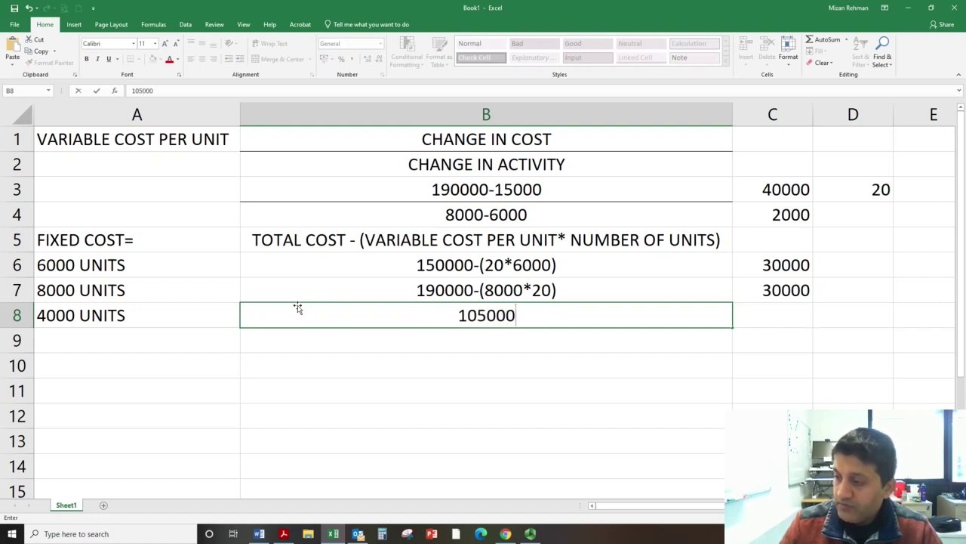
{"action": "type", "text": "-?(4"}
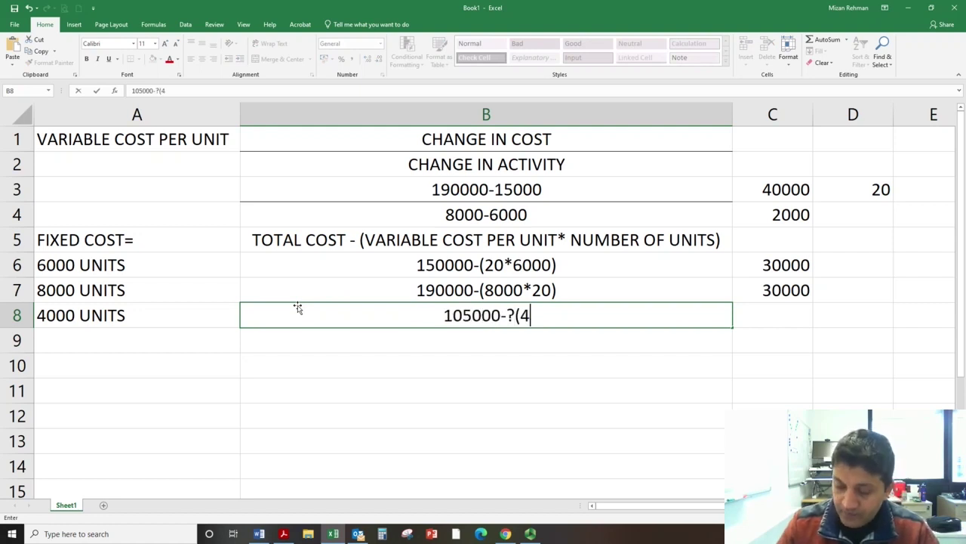
{"action": "type", "text": "000*20)"}
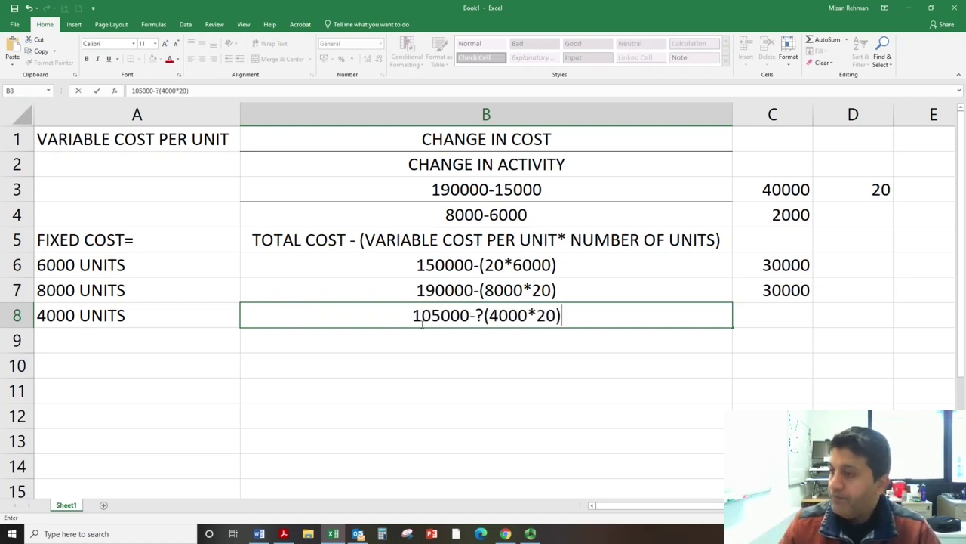
{"action": "left_click", "coordinate": [485, 315]}
{"action": "key", "text": "BackSpace"}
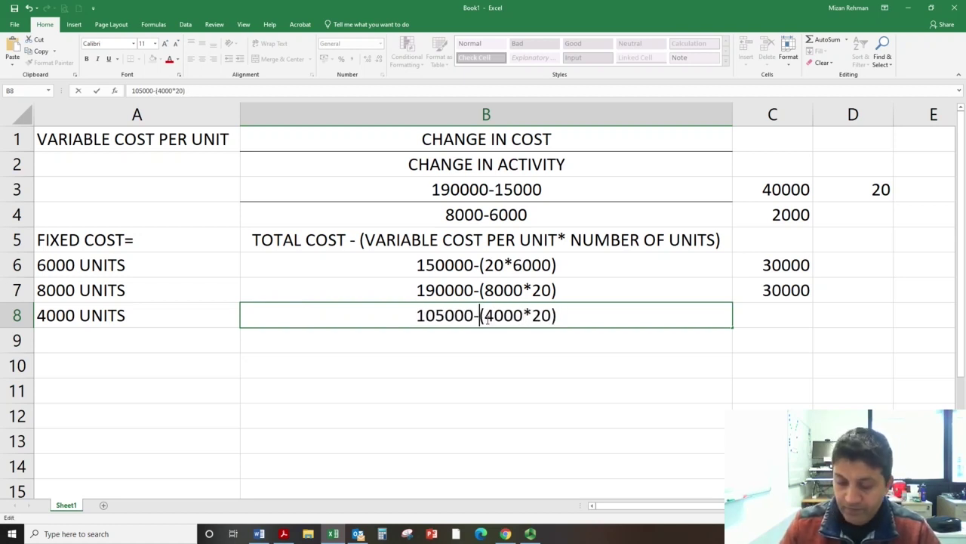
{"action": "key", "text": "Tab"}
{"action": "type", "text": "="}
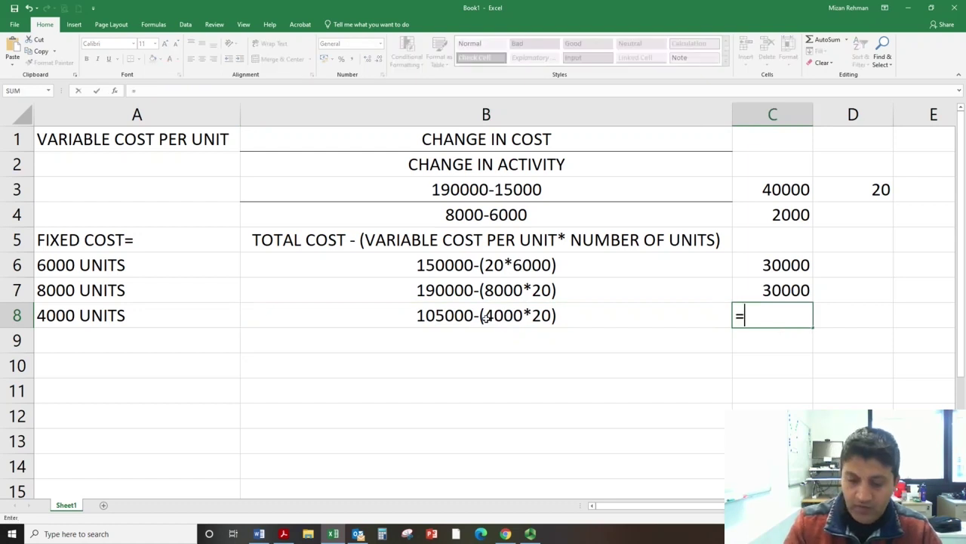
{"action": "type", "text": "1"}
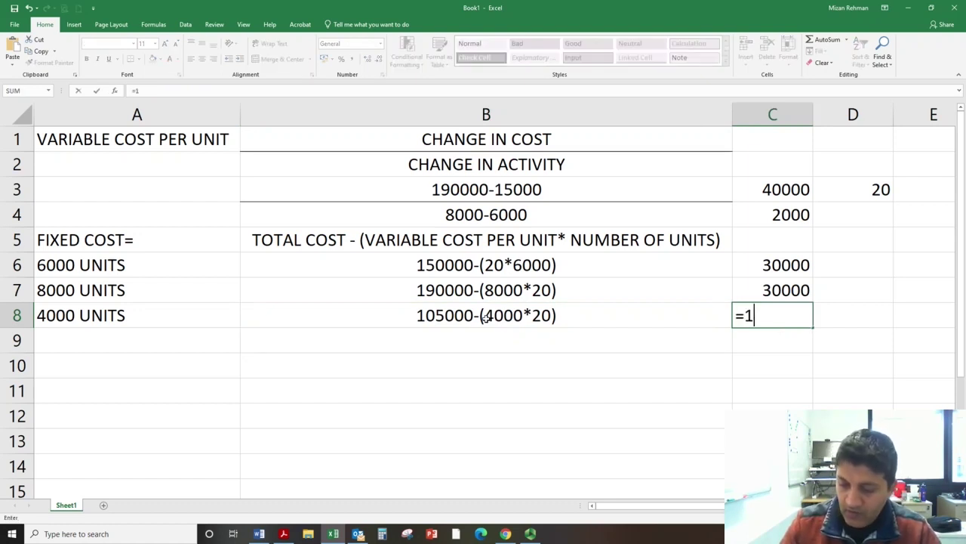
{"action": "type", "text": "05000-"}
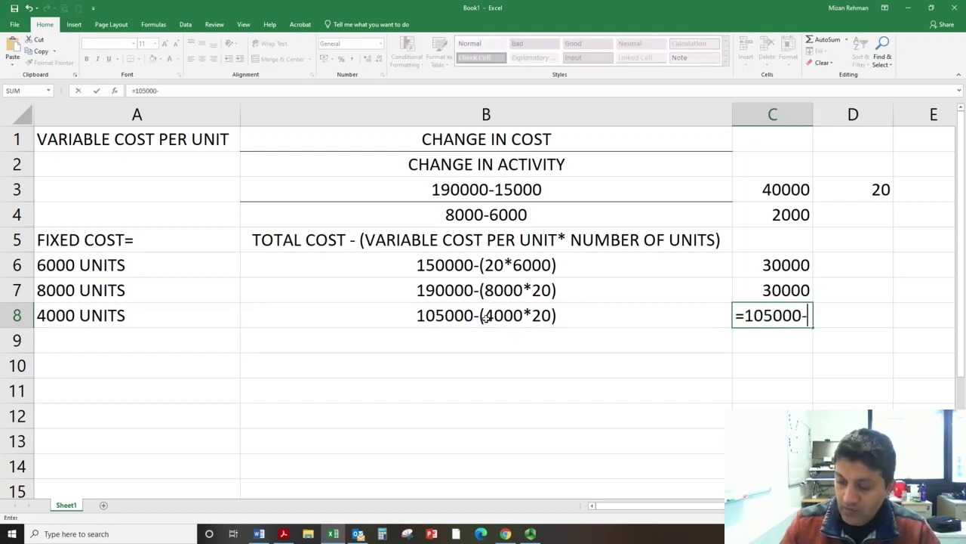
{"action": "type", "text": "(400"}
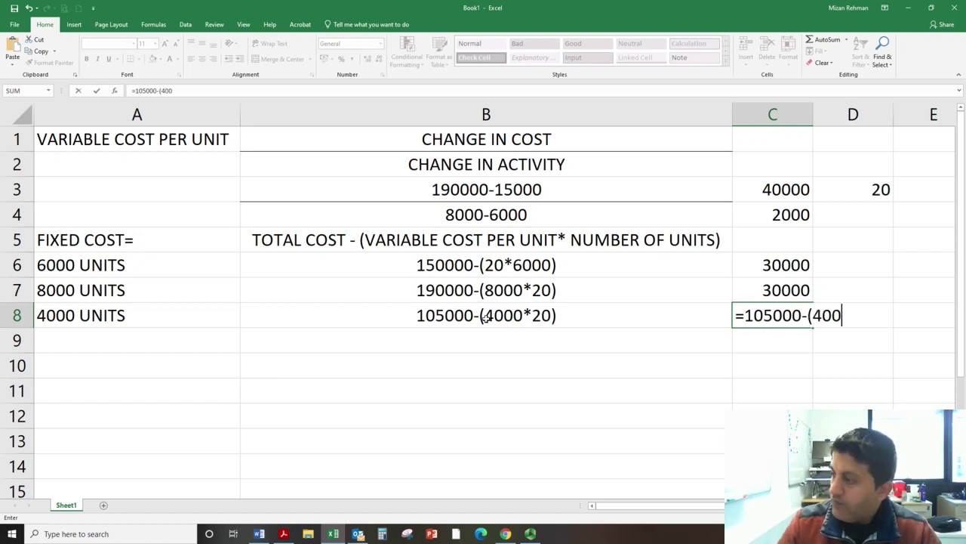
{"action": "type", "text": "0*"}
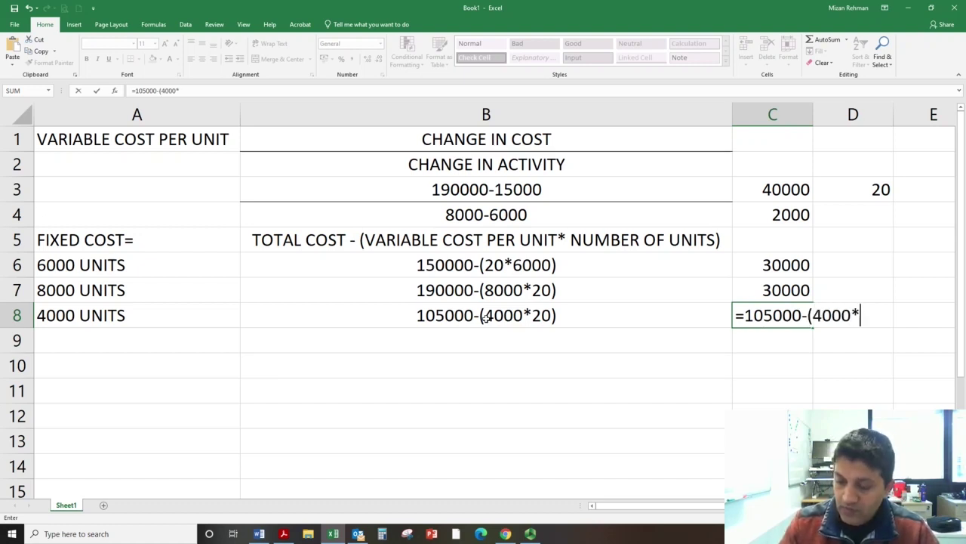
{"action": "type", "text": "20)"}
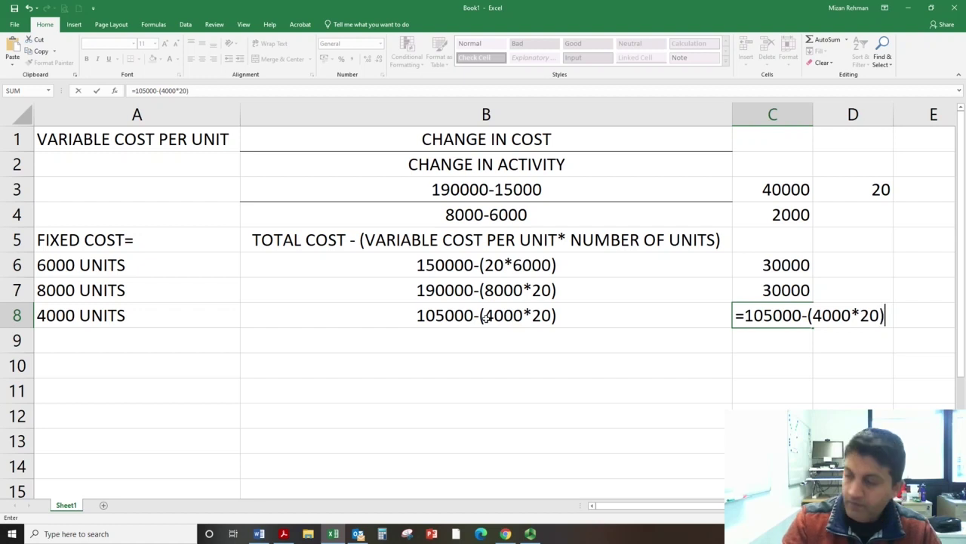
{"action": "key", "text": "Return"}
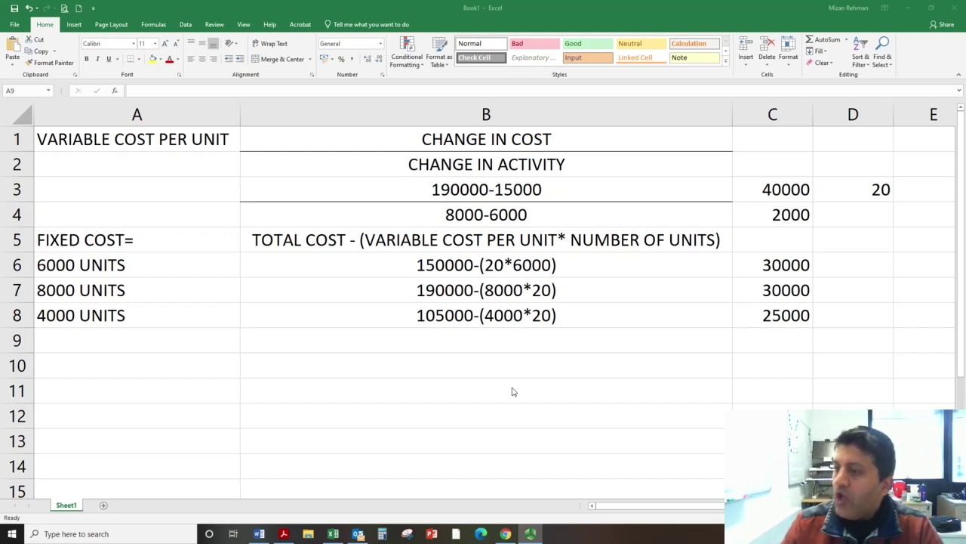
Step: Write the working 25000*120% in B9 and =25000*1.2 in C9, giving 30000
{"action": "key", "text": "alt+Tab"}
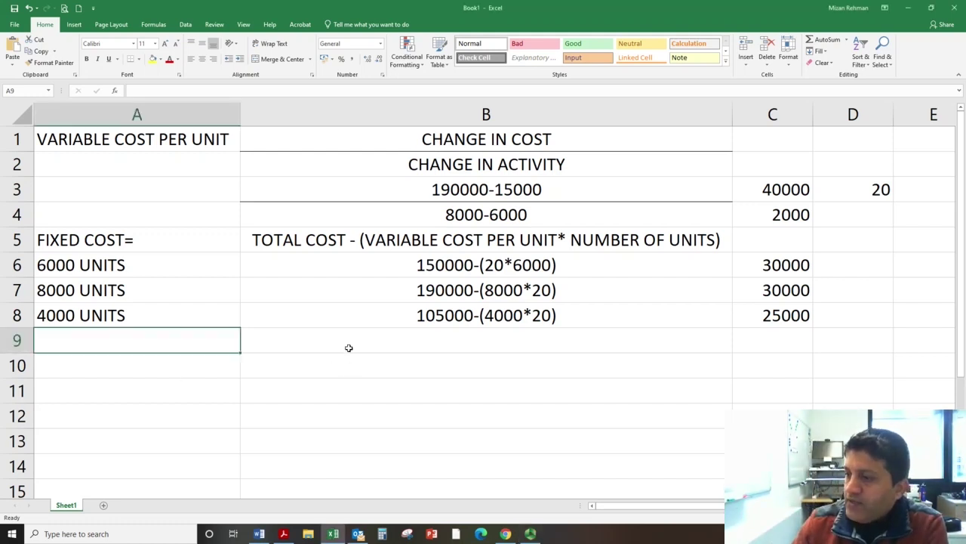
{"action": "left_click", "coordinate": [350, 347]}
{"action": "type", "text": "25000"}
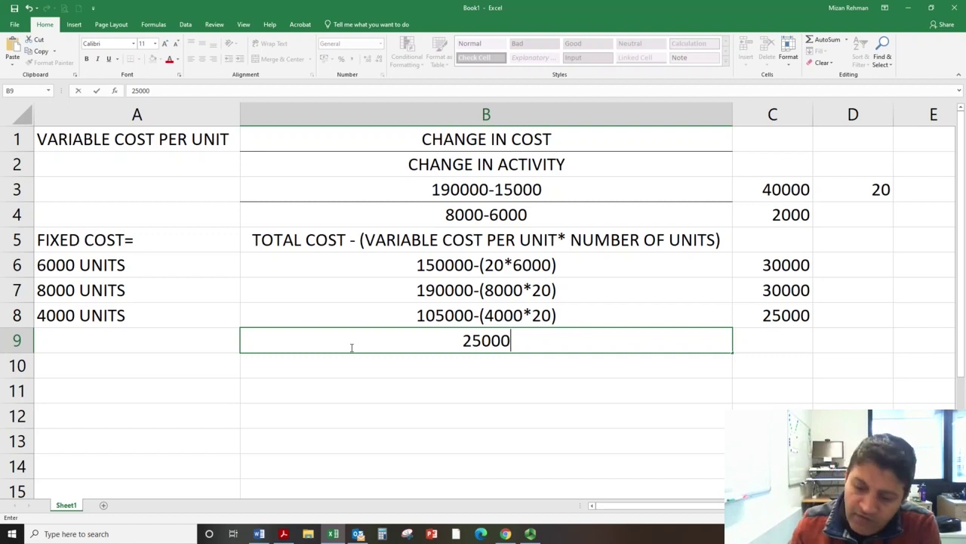
{"action": "type", "text": "*"}
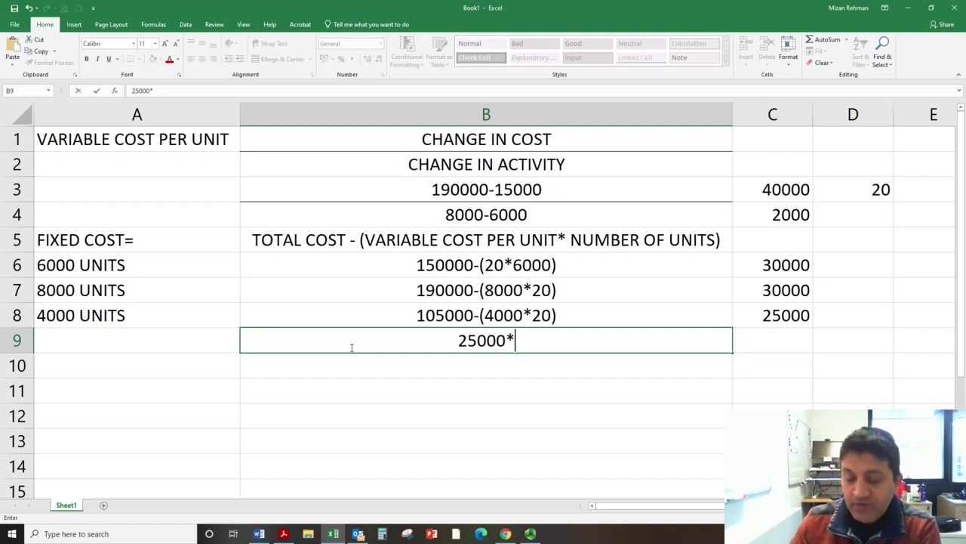
{"action": "type", "text": "120"}
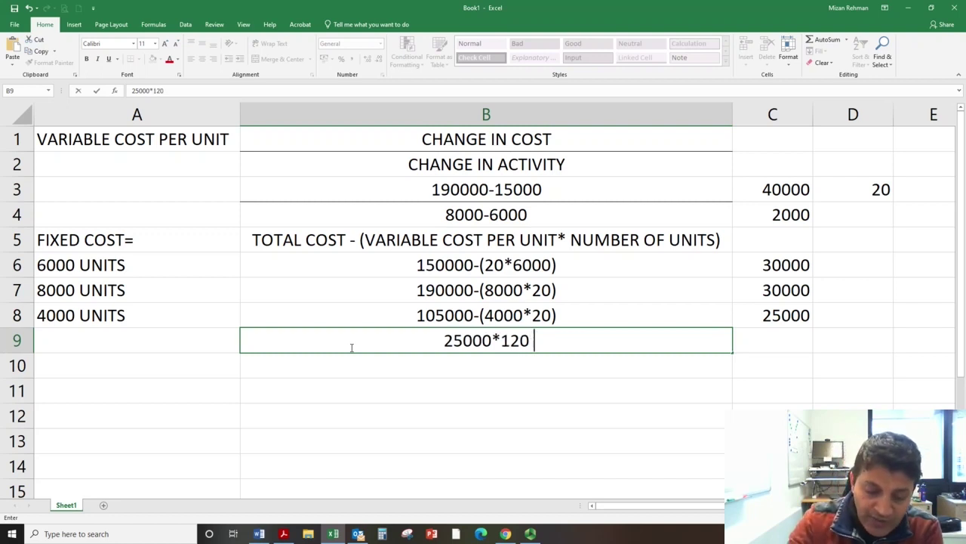
{"action": "type", "text": "*"}
{"action": "key", "text": "BackSpace"}
{"action": "type", "text": "%"}
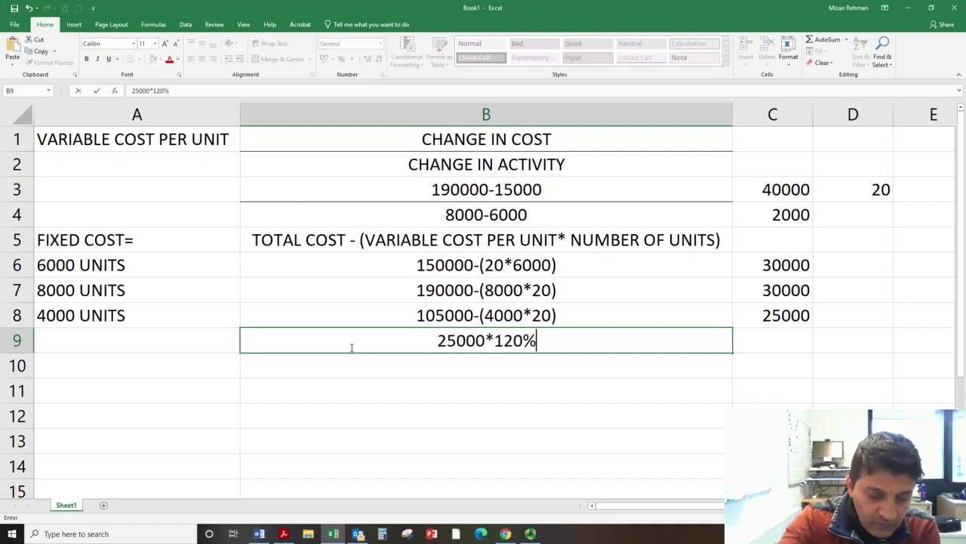
{"action": "key", "text": "Tab"}
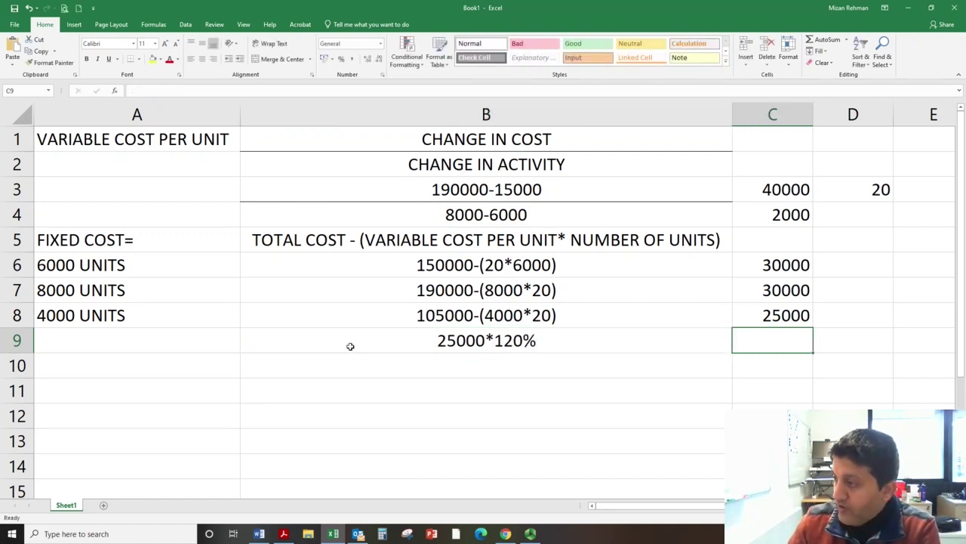
{"action": "type", "text": "=250"}
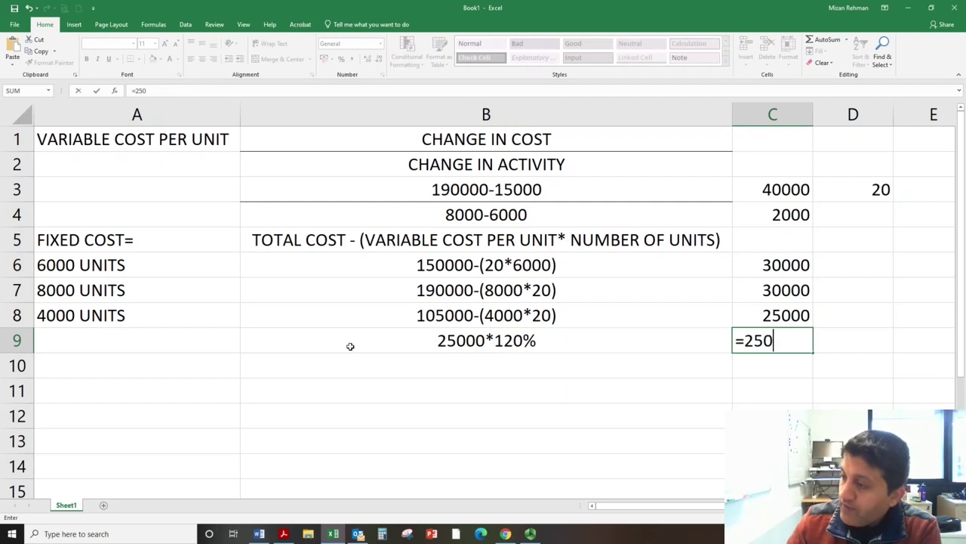
{"action": "type", "text": "00*"}
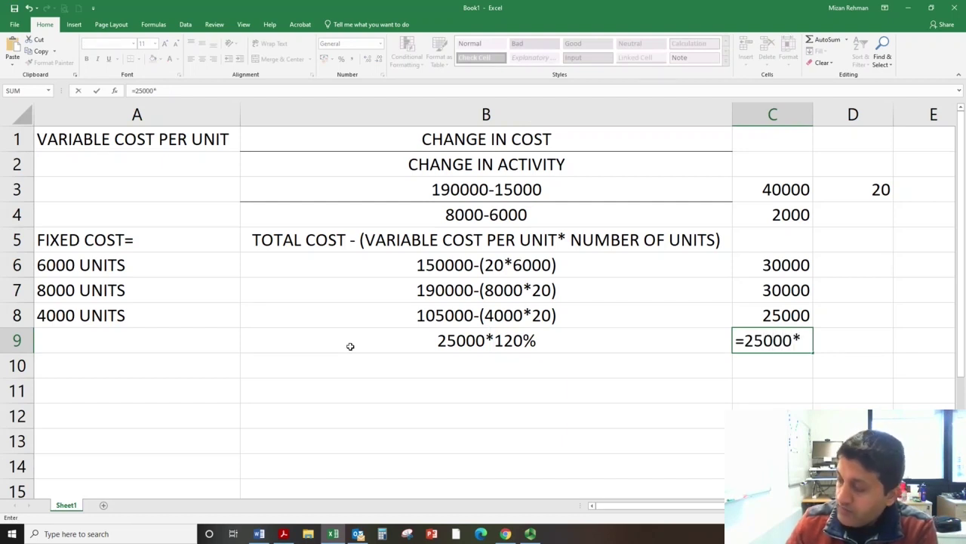
{"action": "type", "text": "1.2"}
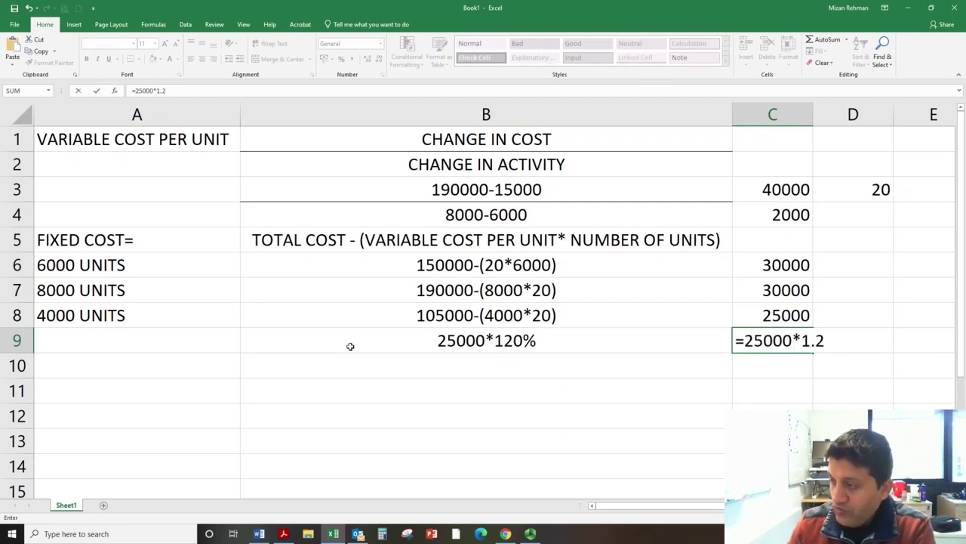
{"action": "key", "text": "Return"}
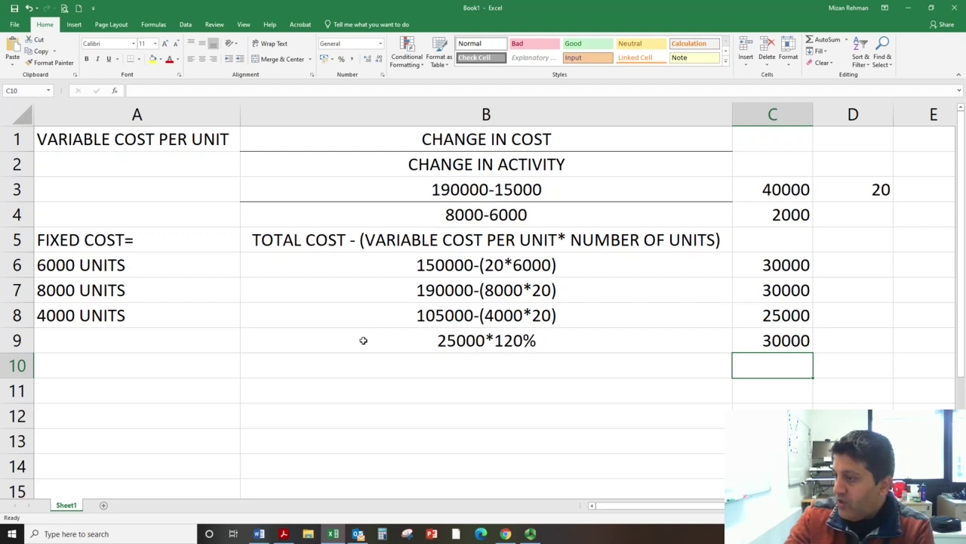
Step: Type the activity label 4500 UNITS into cell A10
{"action": "left_click", "coordinate": [169, 370]}
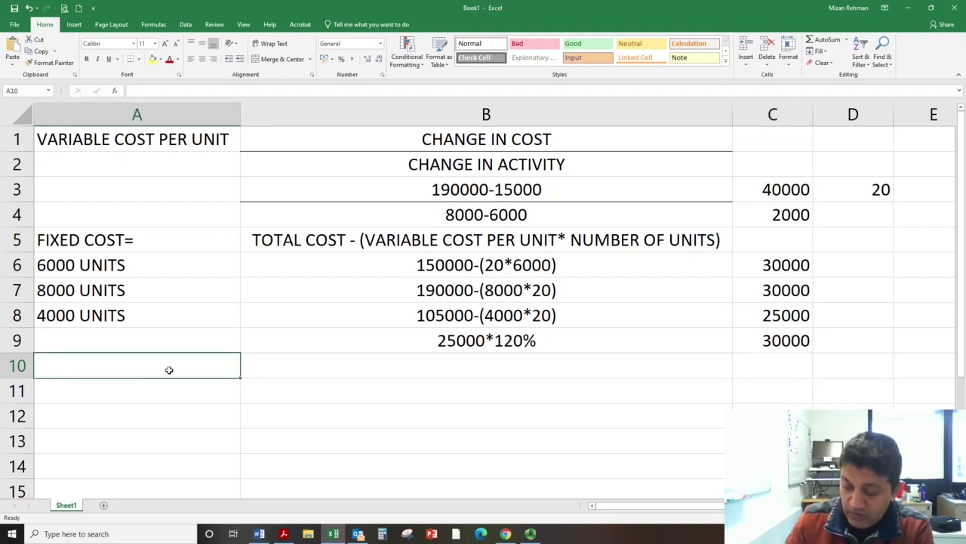
{"action": "type", "text": "4500 "}
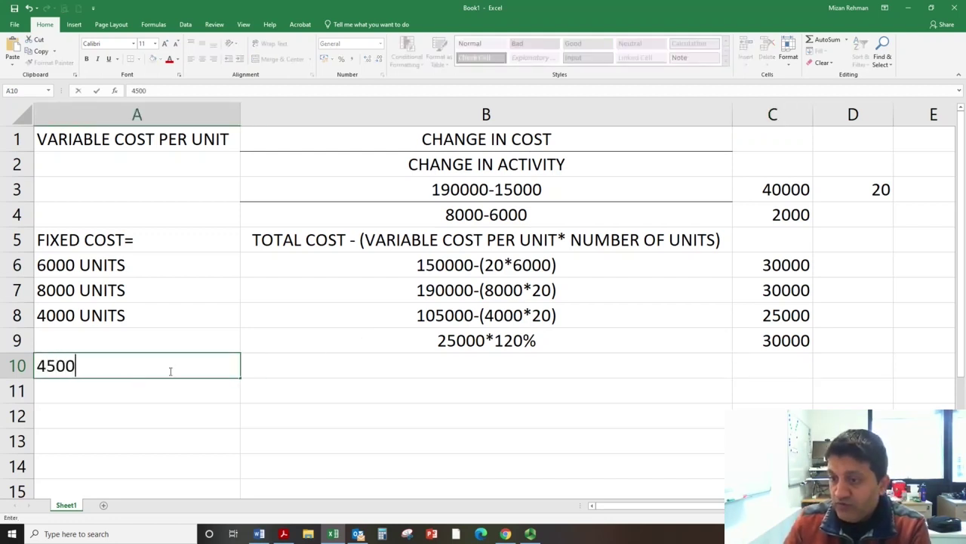
{"action": "type", "text": "UNITS"}
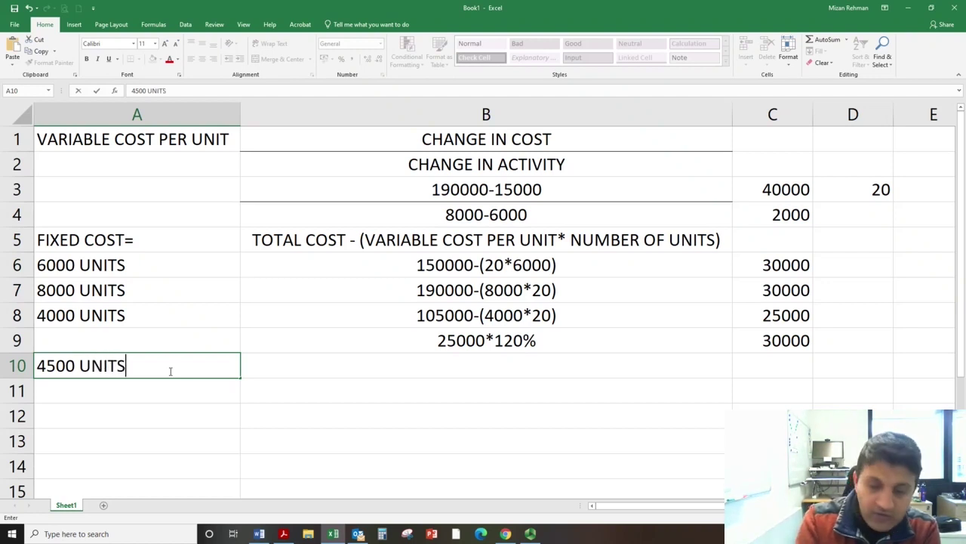
{"action": "key", "text": "ctrl+Return"}
{"action": "key", "text": "Tab"}
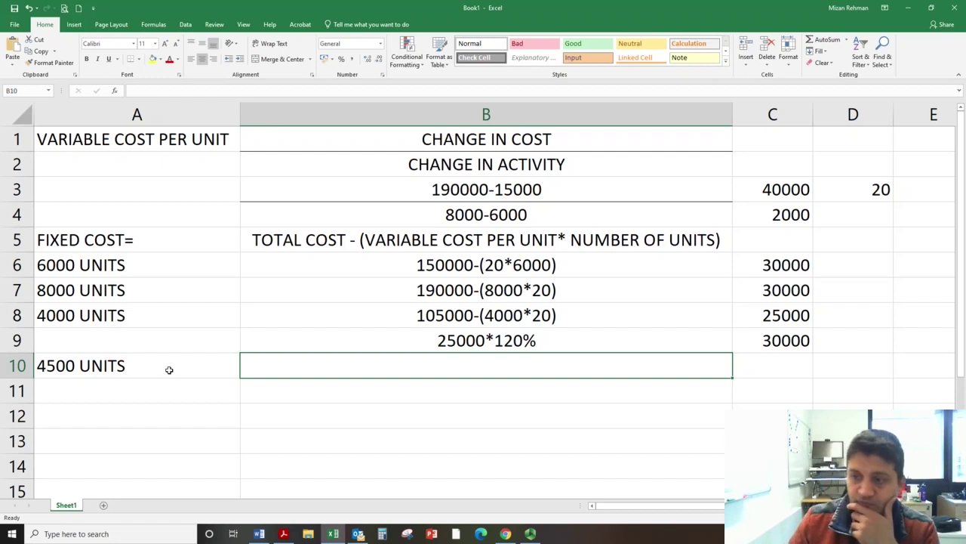
Step: Write TOTAL COST= FIXED COST+VARIABLE COST as text in cell B11
{"action": "key", "text": "Return"}
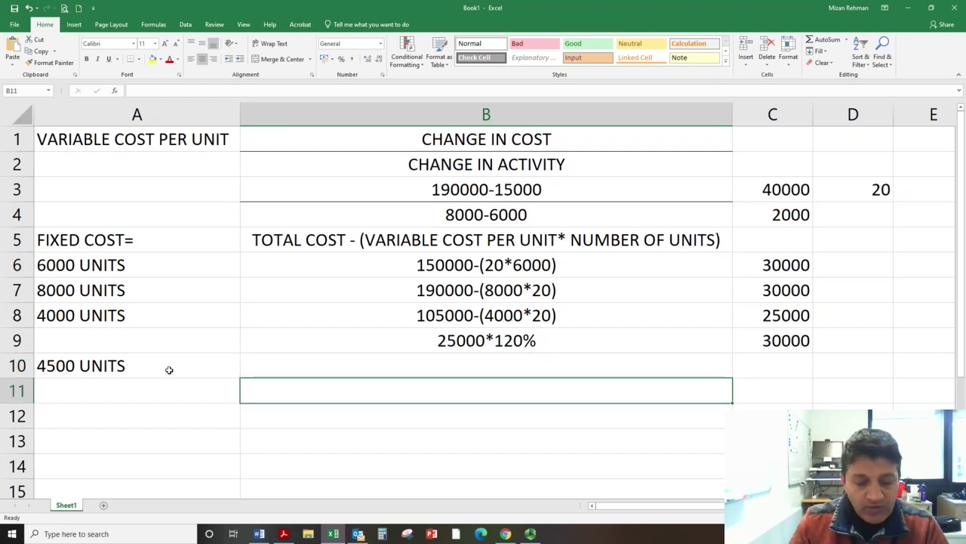
{"action": "type", "text": "TOTAL "}
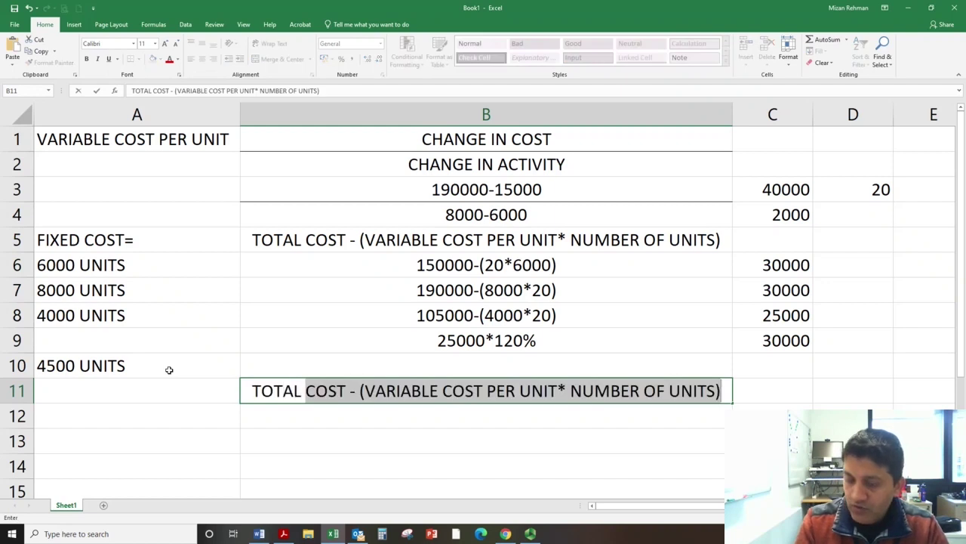
{"action": "type", "text": "COST"}
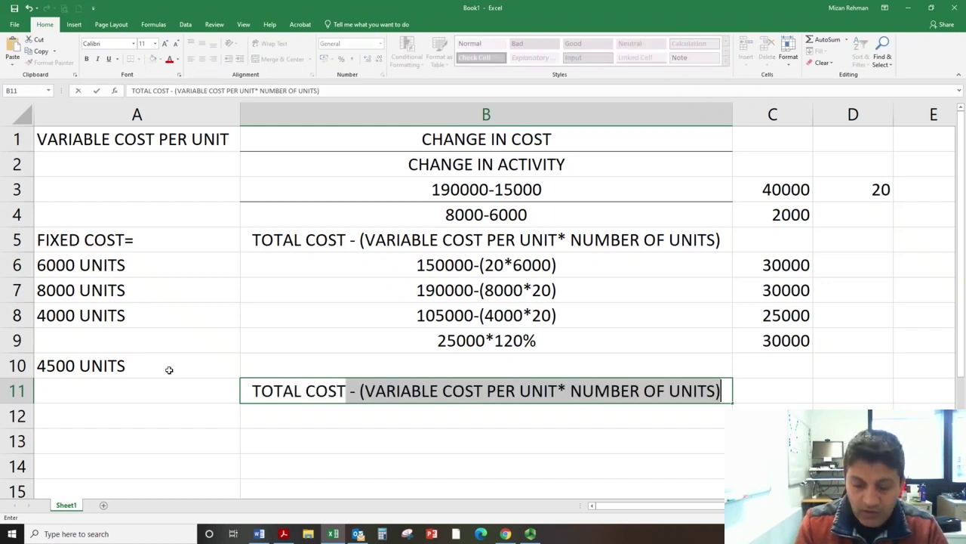
{"action": "type", "text": "= "}
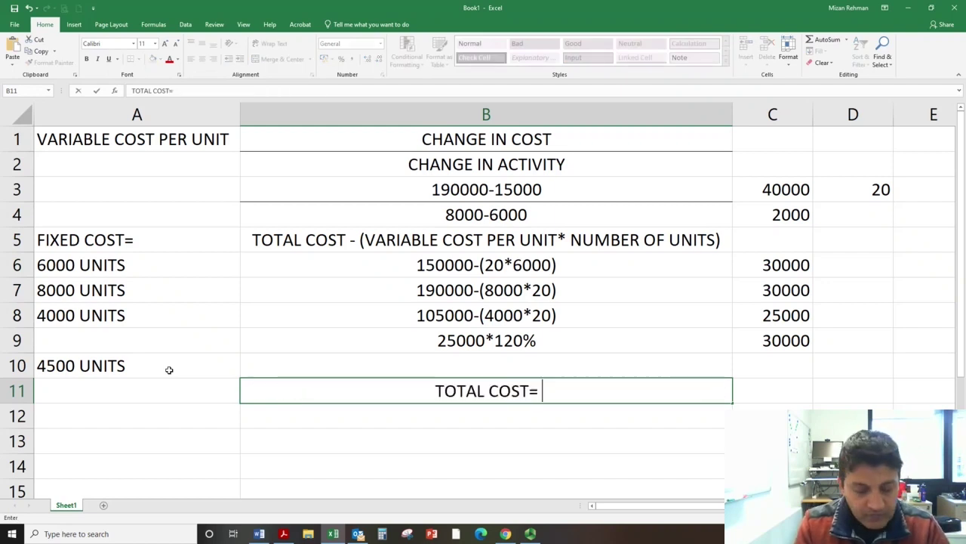
{"action": "type", "text": "FIXED COST"}
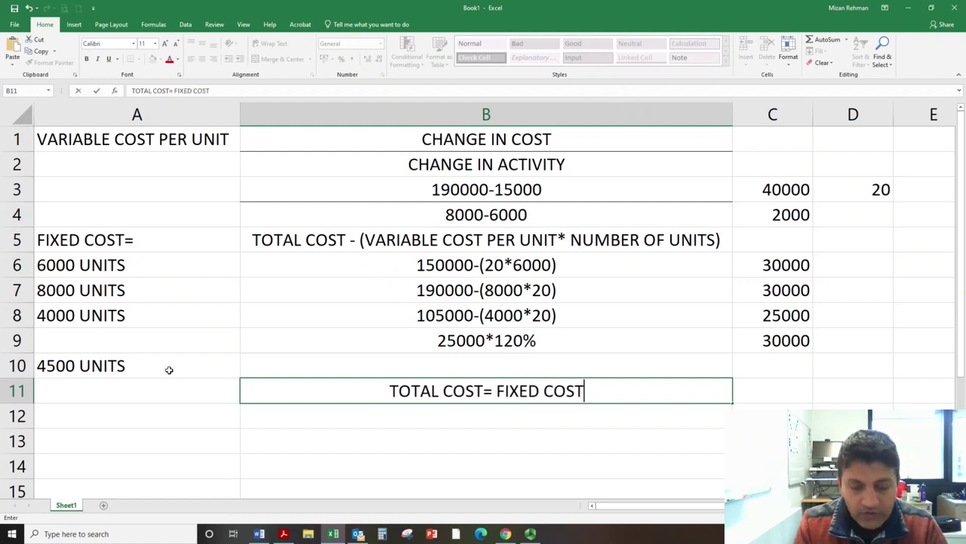
{"action": "type", "text": "+"}
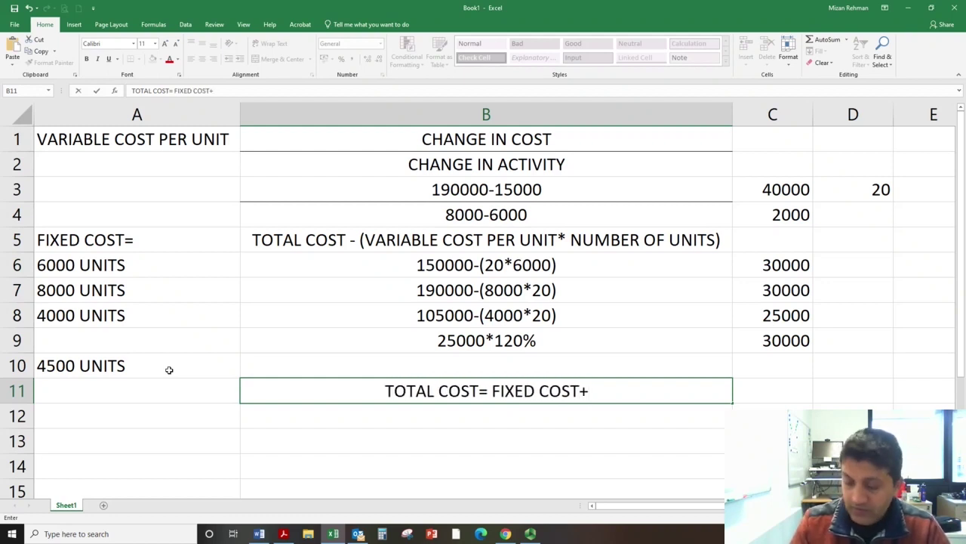
{"action": "type", "text": "VARIABLE COST"}
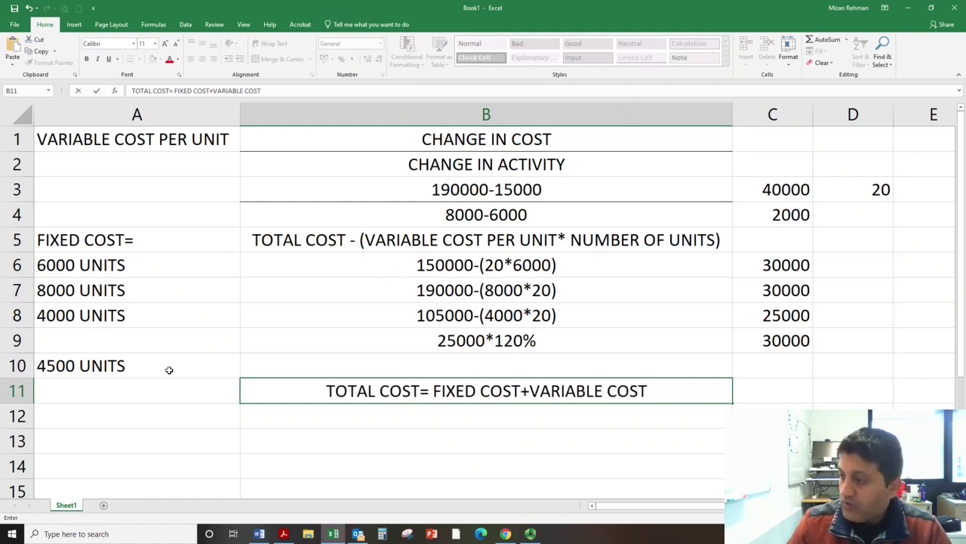
{"action": "key", "text": "Return"}
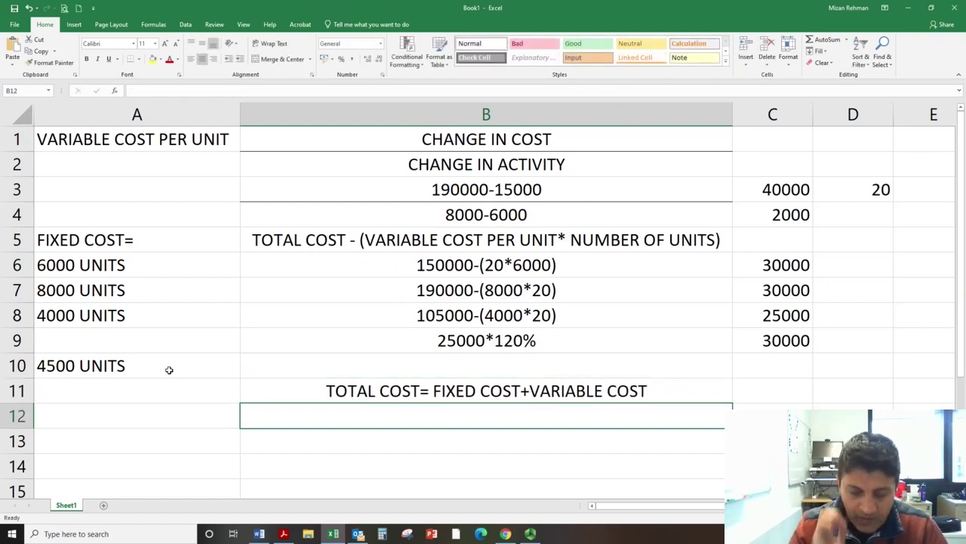
Step: Write the worked line 'TOTAL COST= 25000+ 4500 *20' in B12, fixing the mistyped 25020
{"action": "type", "text": "TOT"}
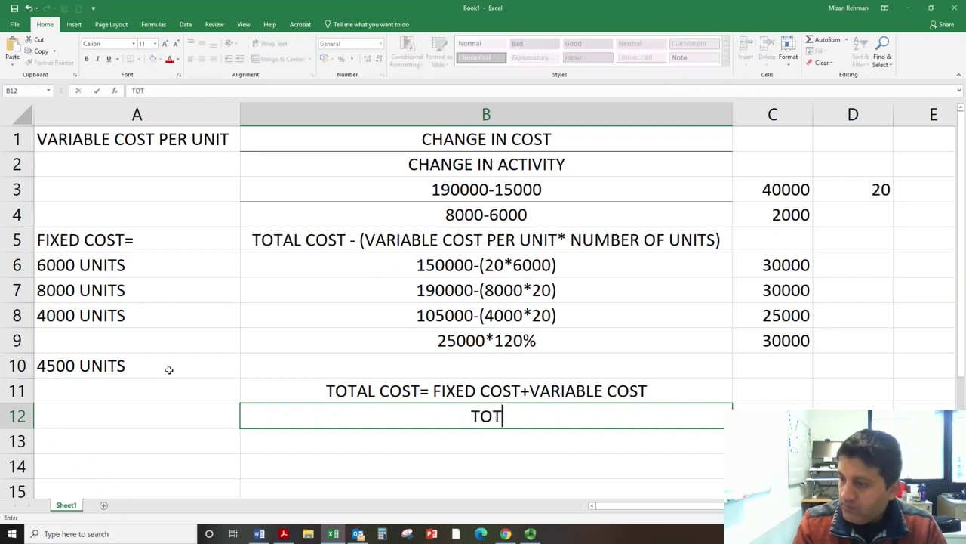
{"action": "type", "text": "AL COST="}
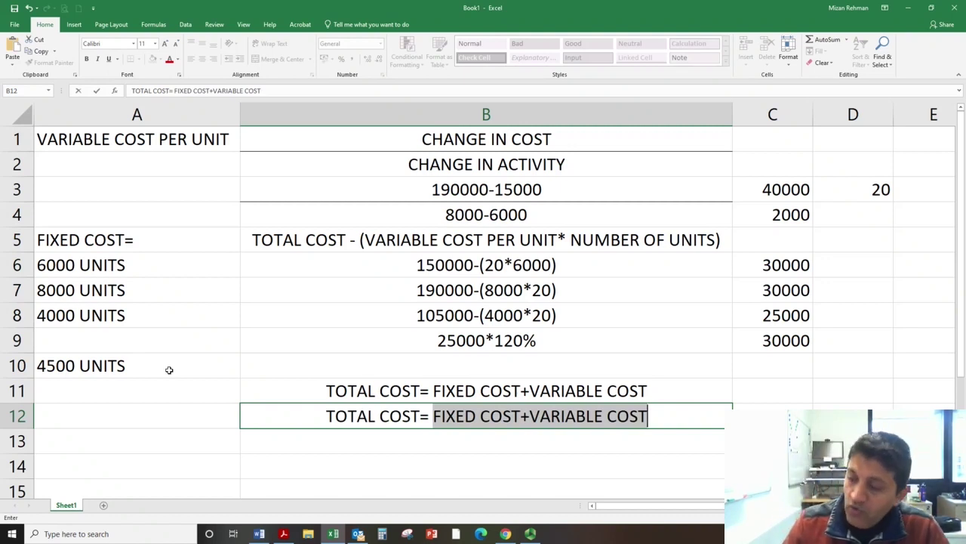
{"action": "type", "text": "25020"}
{"action": "key", "text": "BackSpace"}
{"action": "key", "text": "BackSpace"}
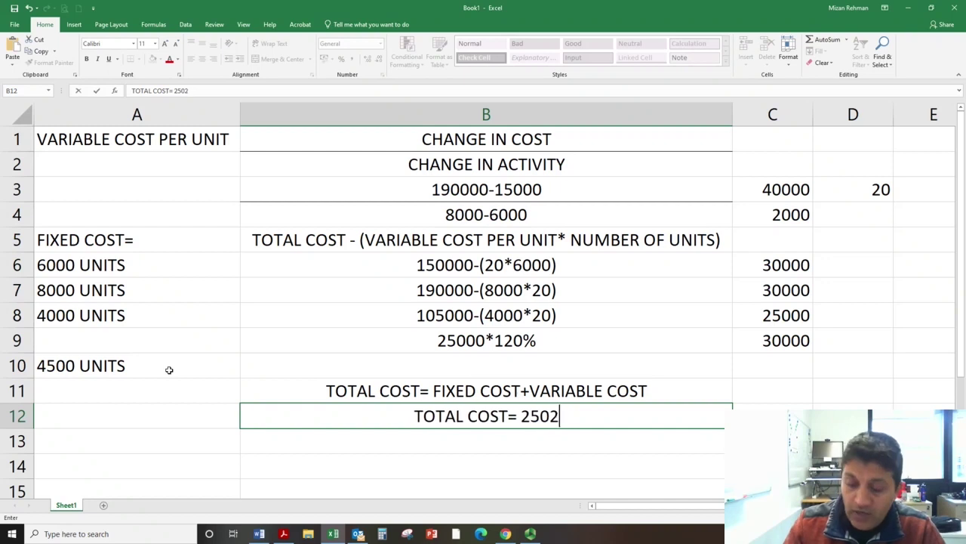
{"action": "type", "text": "00+"}
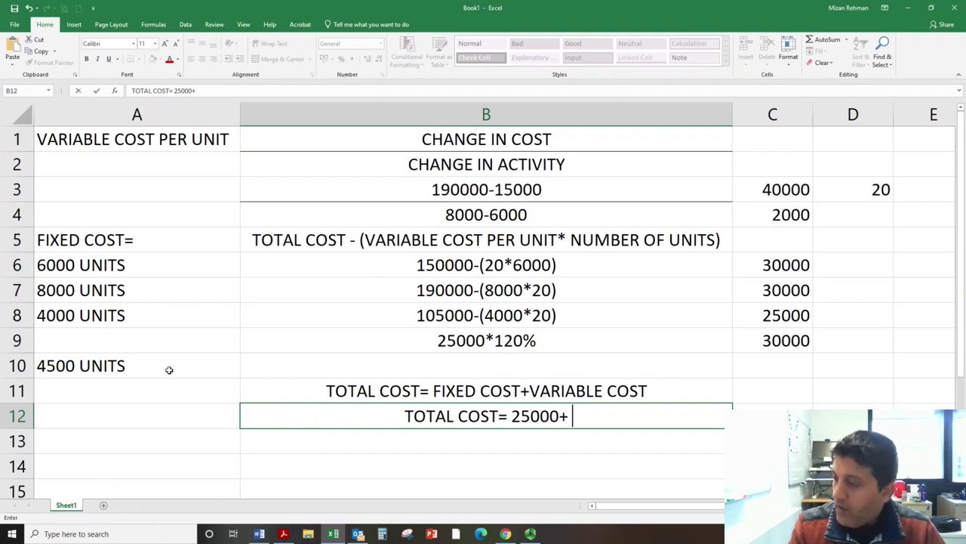
{"action": "type", "text": " 4500"}
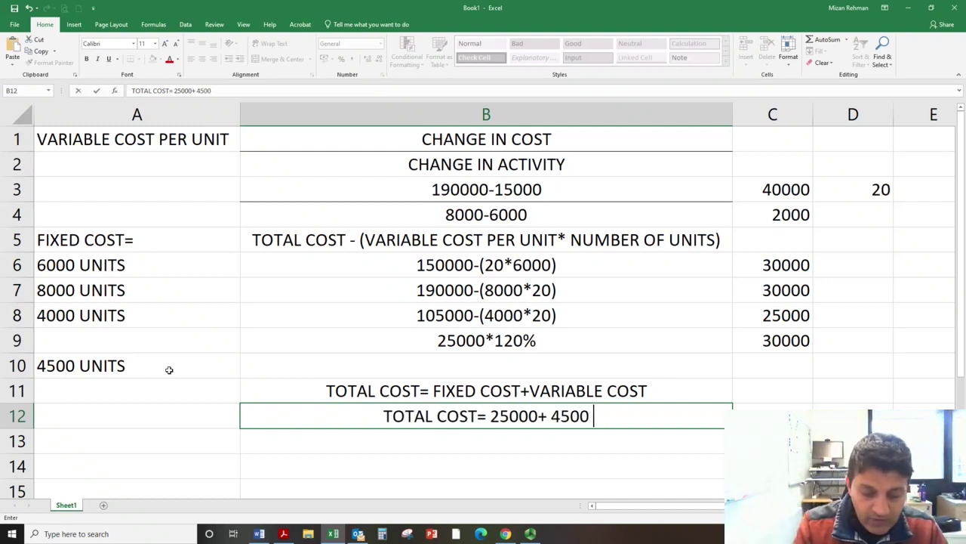
{"action": "type", "text": " *"}
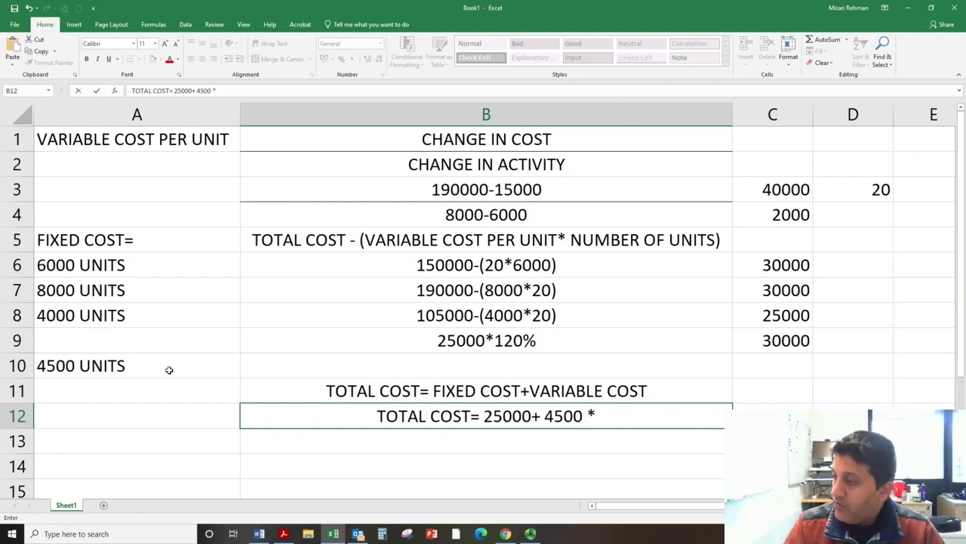
{"action": "type", "text": "20"}
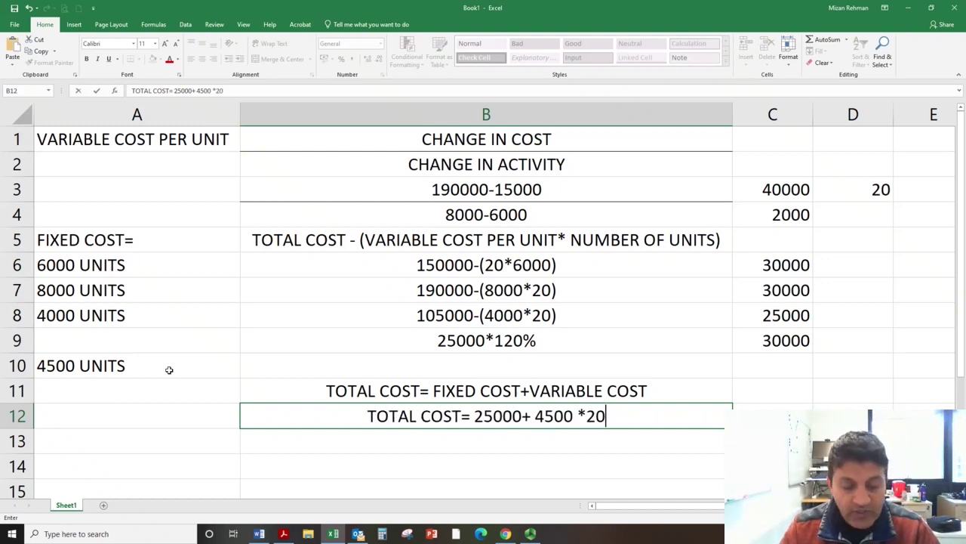
{"action": "key", "text": "Tab"}
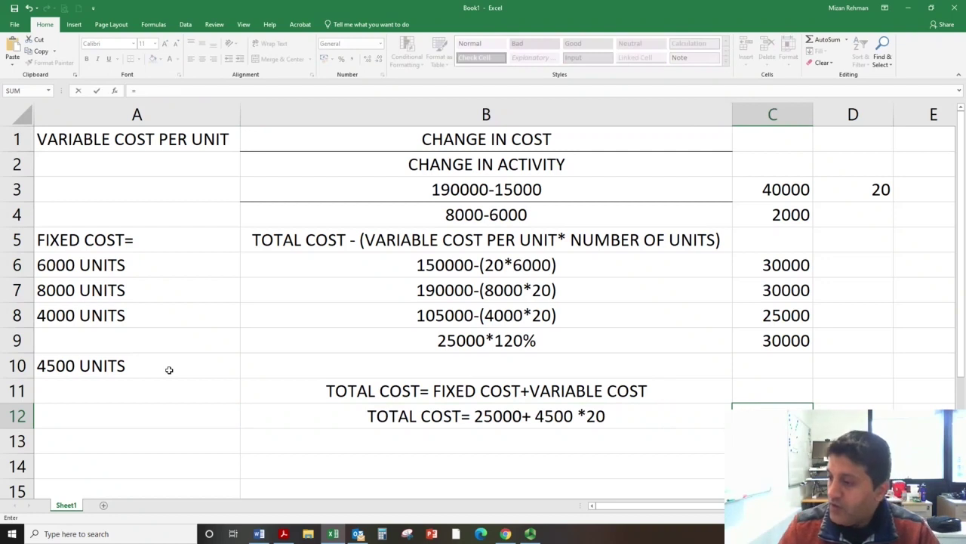
Step: Enter =25000+(4500*20) in C12 to compute the 4500-unit total cost
{"action": "type", "text": "250"}
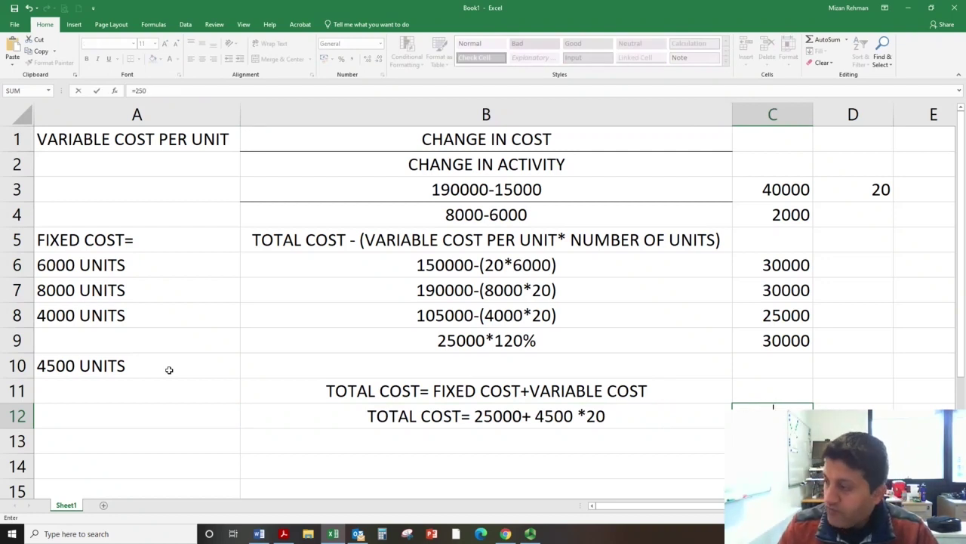
{"action": "type", "text": "00+("}
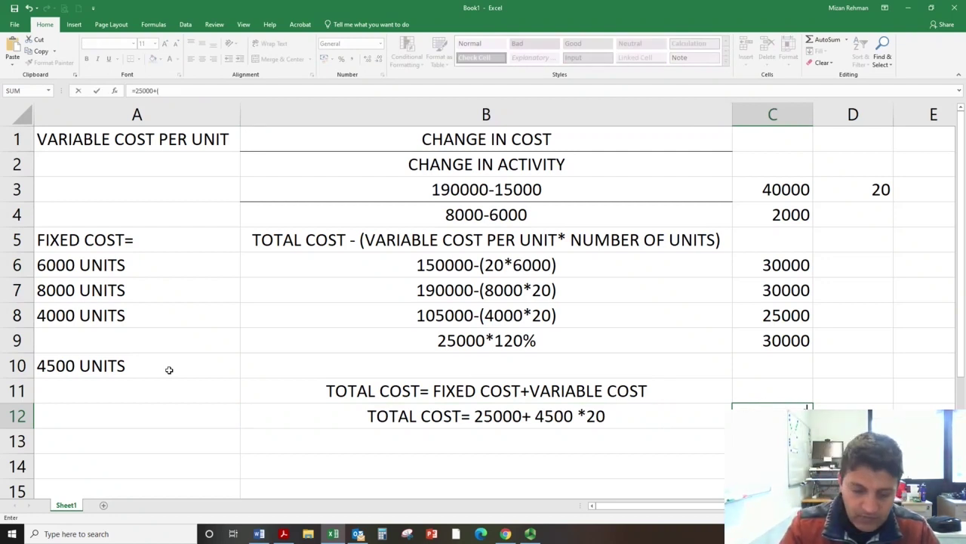
{"action": "type", "text": "4500"}
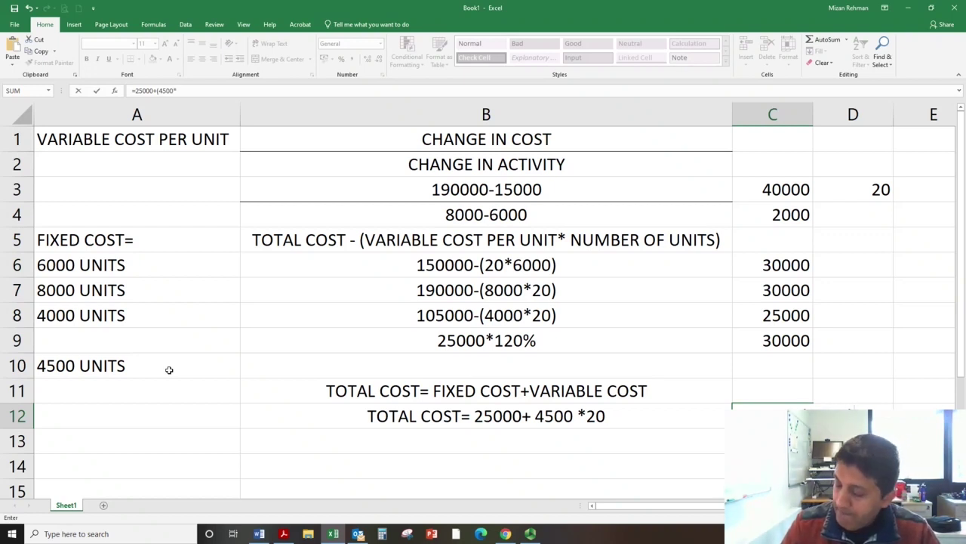
{"action": "type", "text": "*20"}
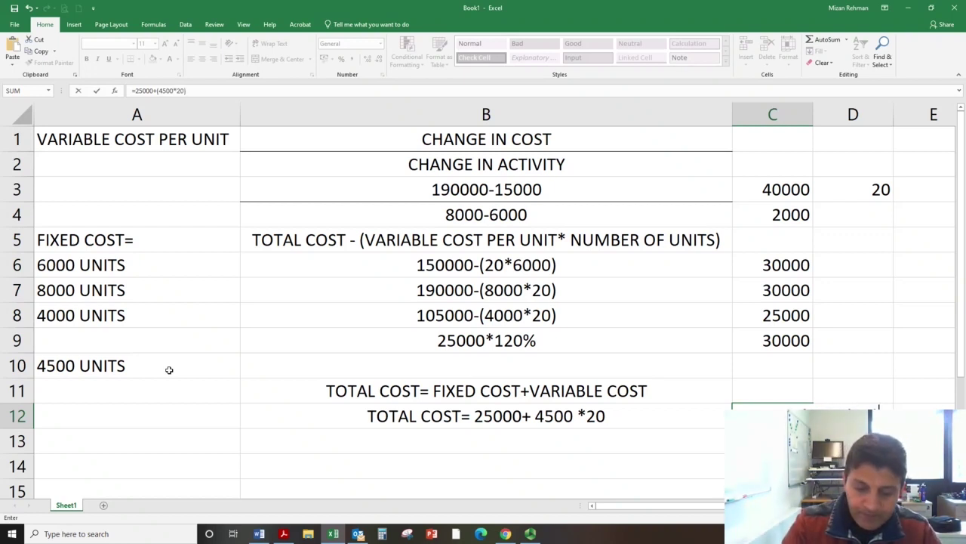
{"action": "key", "text": "Return"}
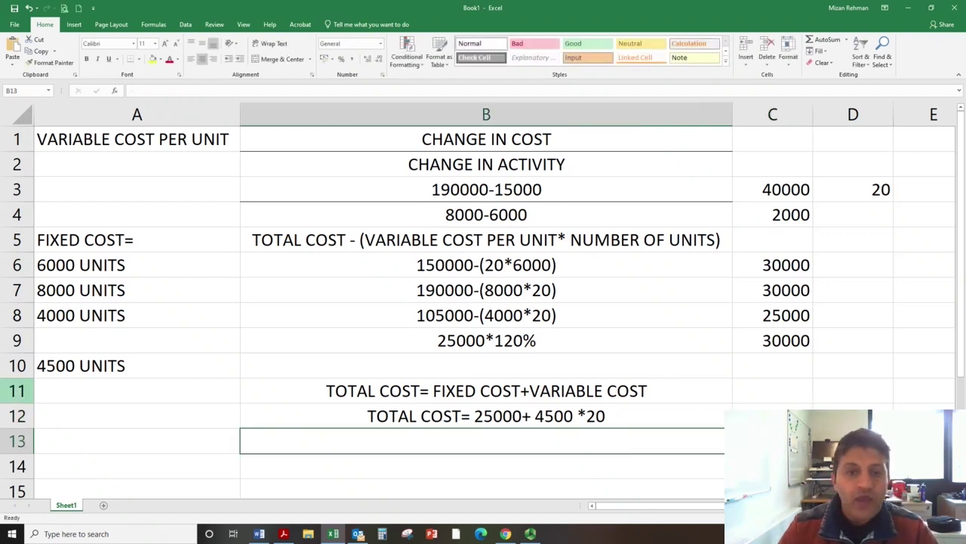
{"action": "key", "text": "alt+Tab"}
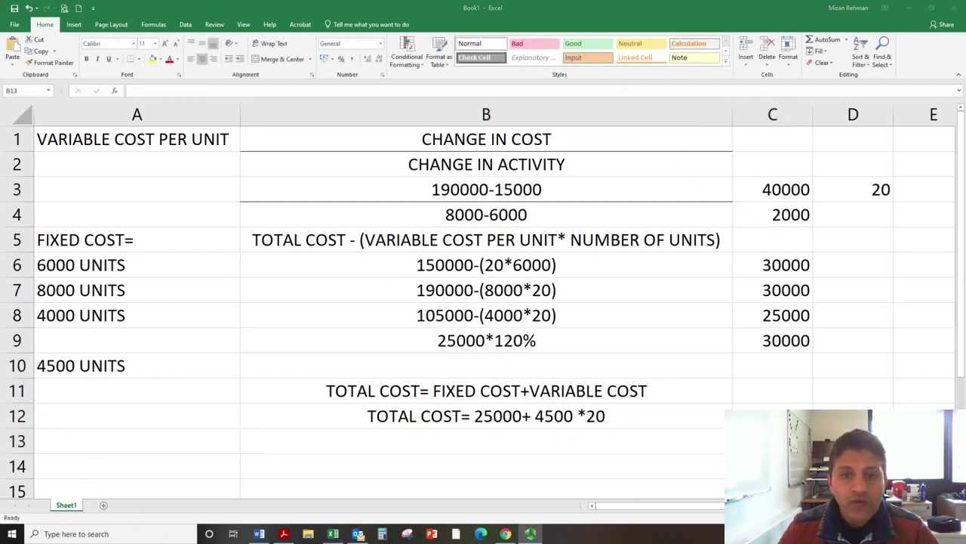